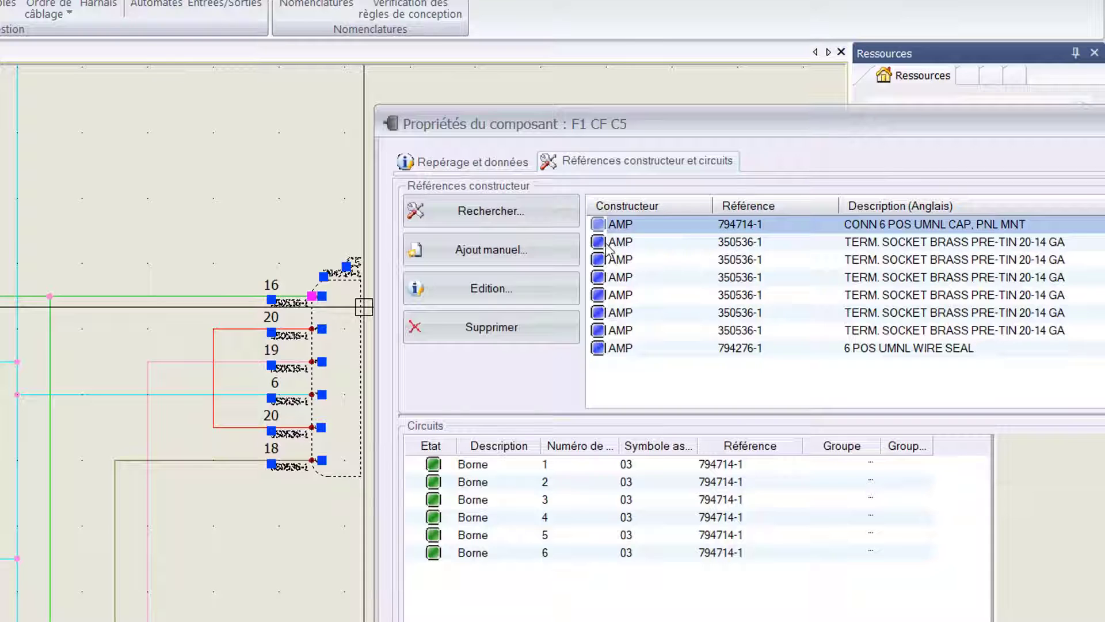
- Examine the manufacturer references assigned to connector C5, including its terminals and wire seal, and close the component properties
left_click(608, 243)
left_click(610, 331)
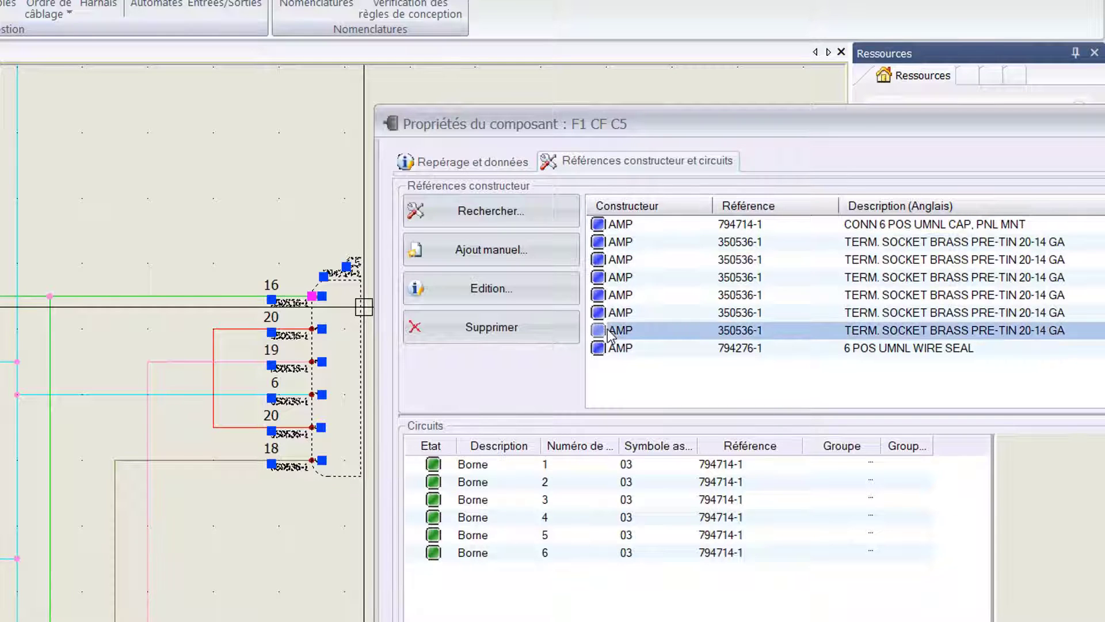
left_click(618, 350)
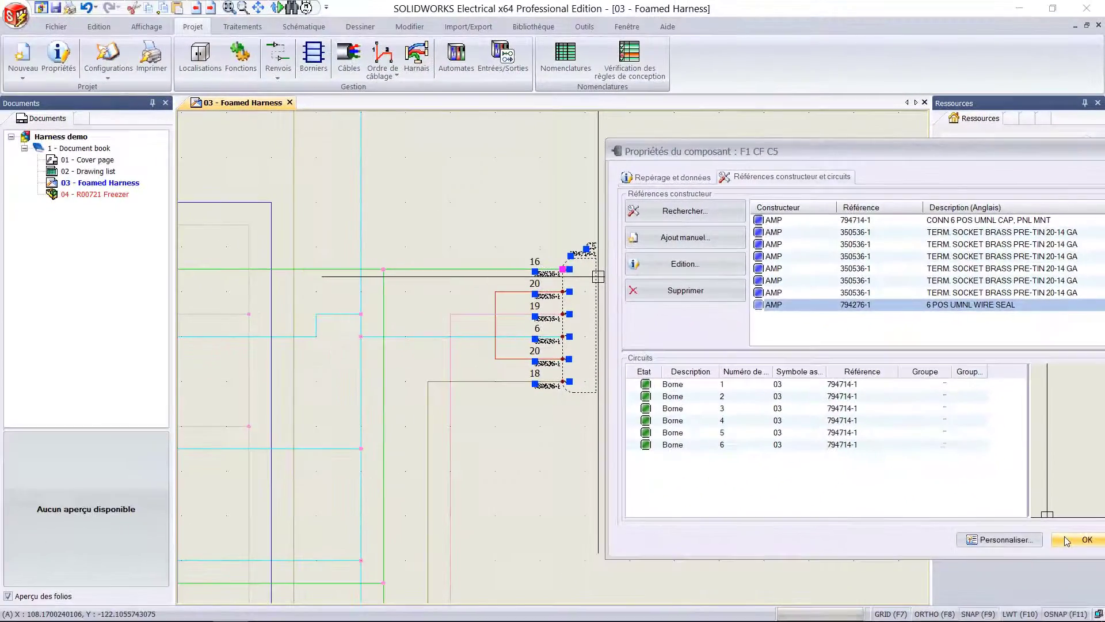
left_click(1067, 539)
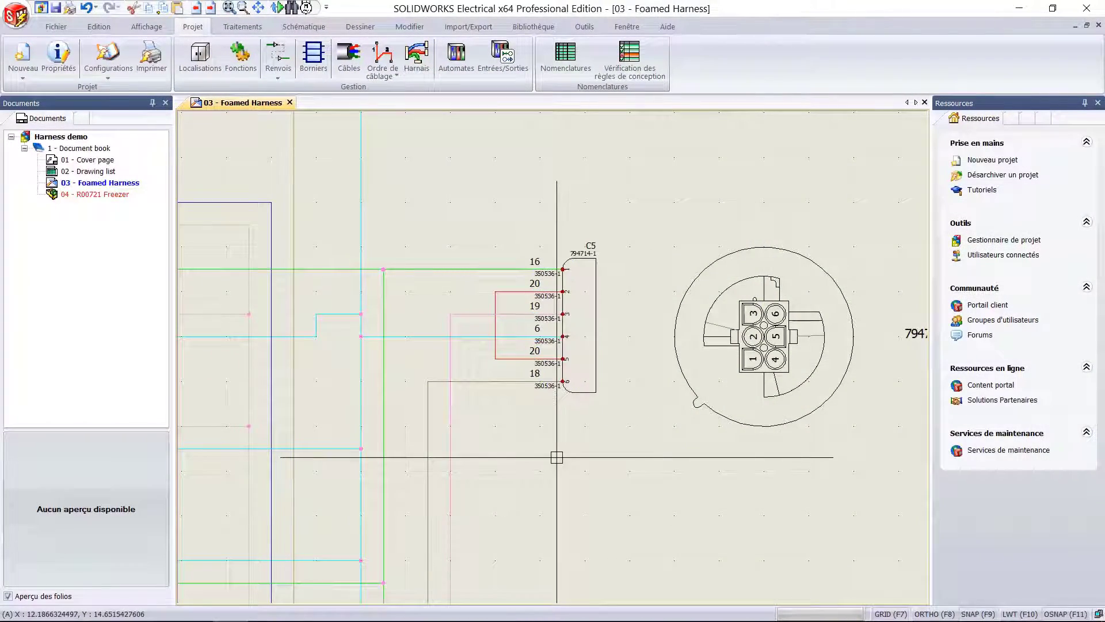
- Enable the automatic display of node indicators in the Harness demo project's graphic configuration
scroll(460, 397, "down", 2)
scroll(379, 137, "up", 2)
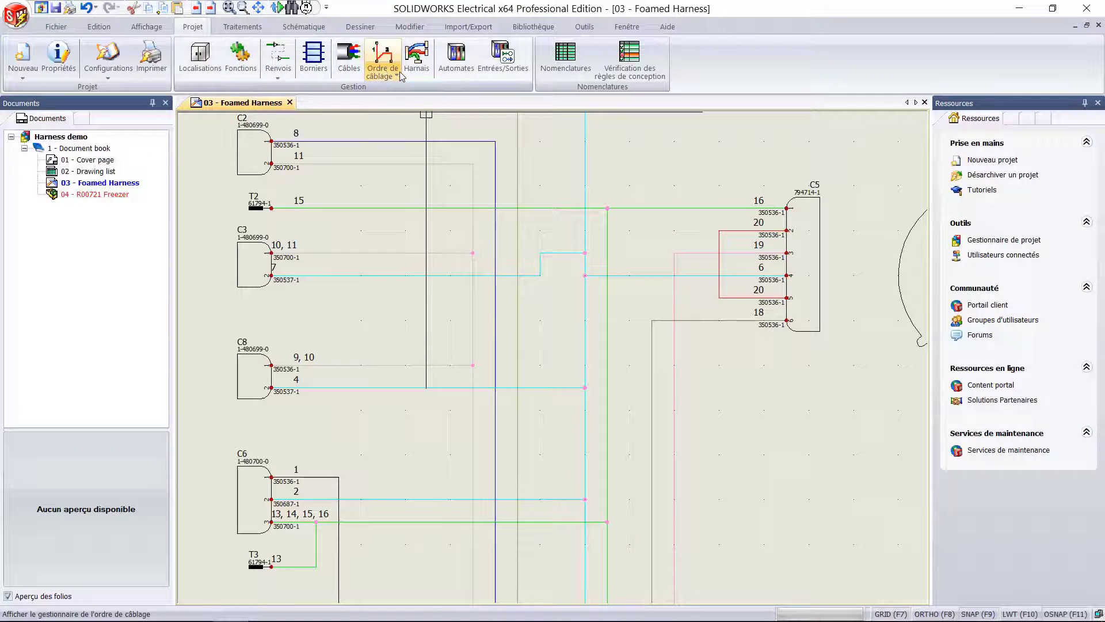
left_click(106, 63)
left_click(110, 93)
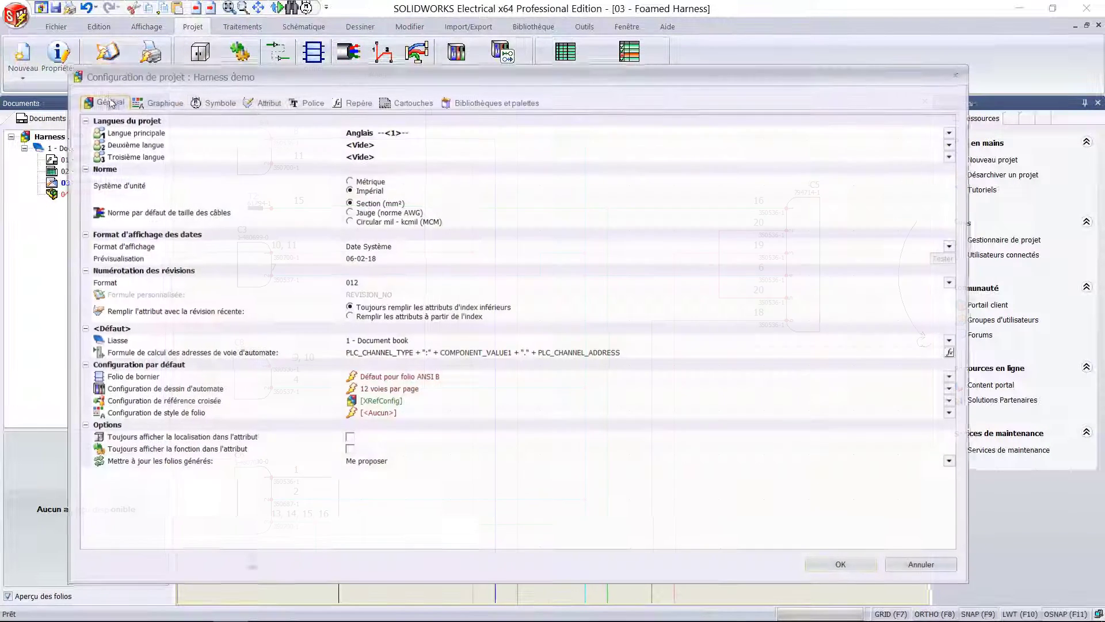
left_click(181, 102)
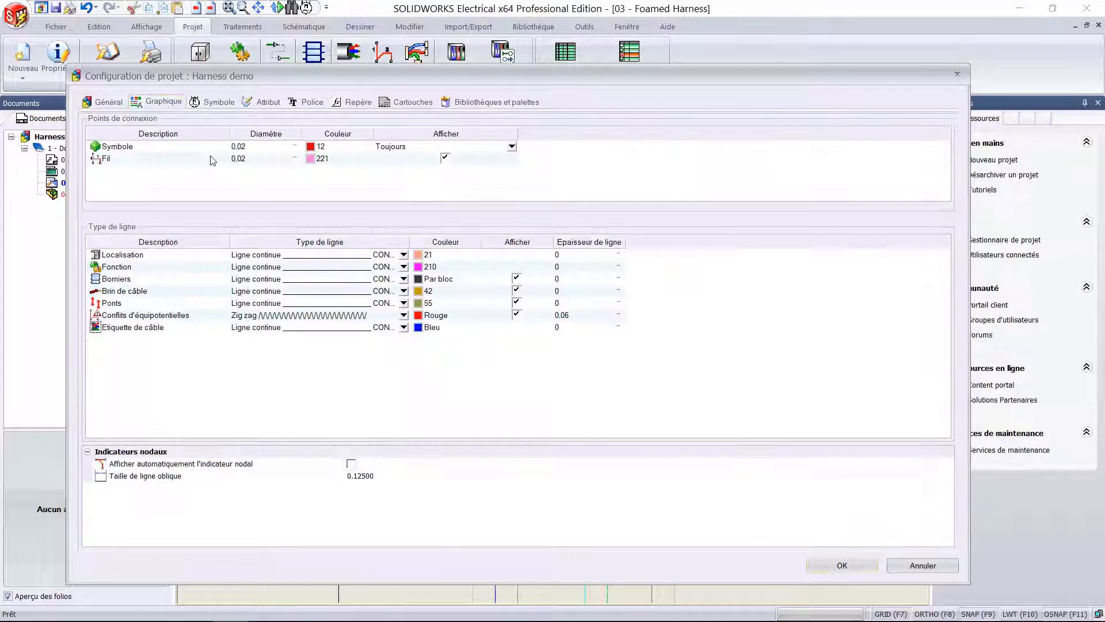
left_click(352, 464)
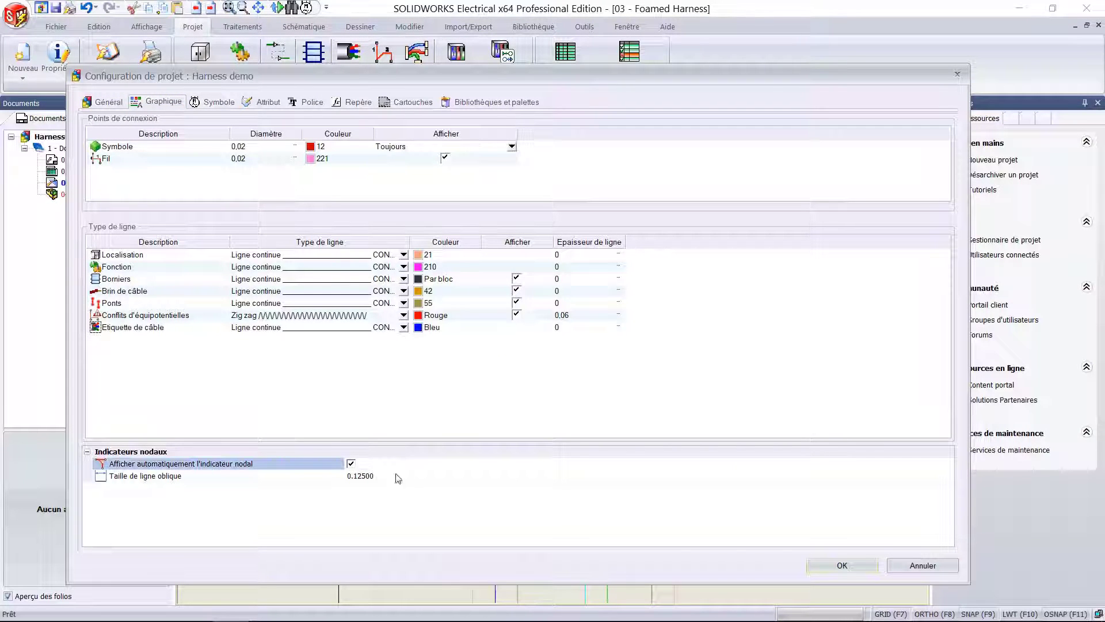
left_click(840, 564)
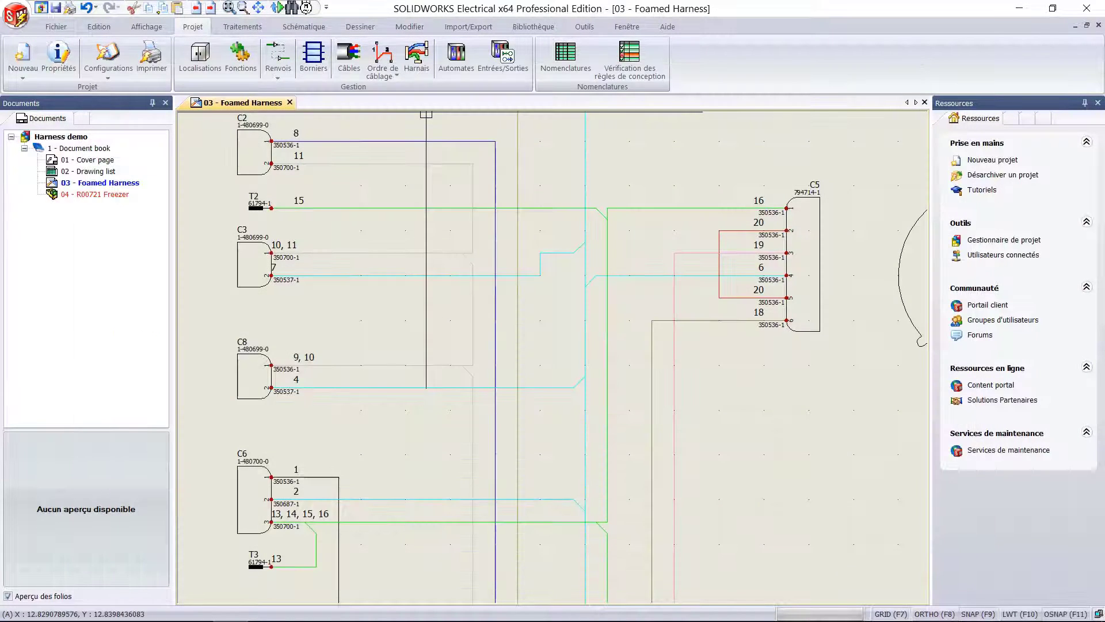
- Try the connection path that slants upward at the green wire junction of C4 terminal 8, where the branch to C7 starts
middle_click_drag(493, 209, 511, 255)
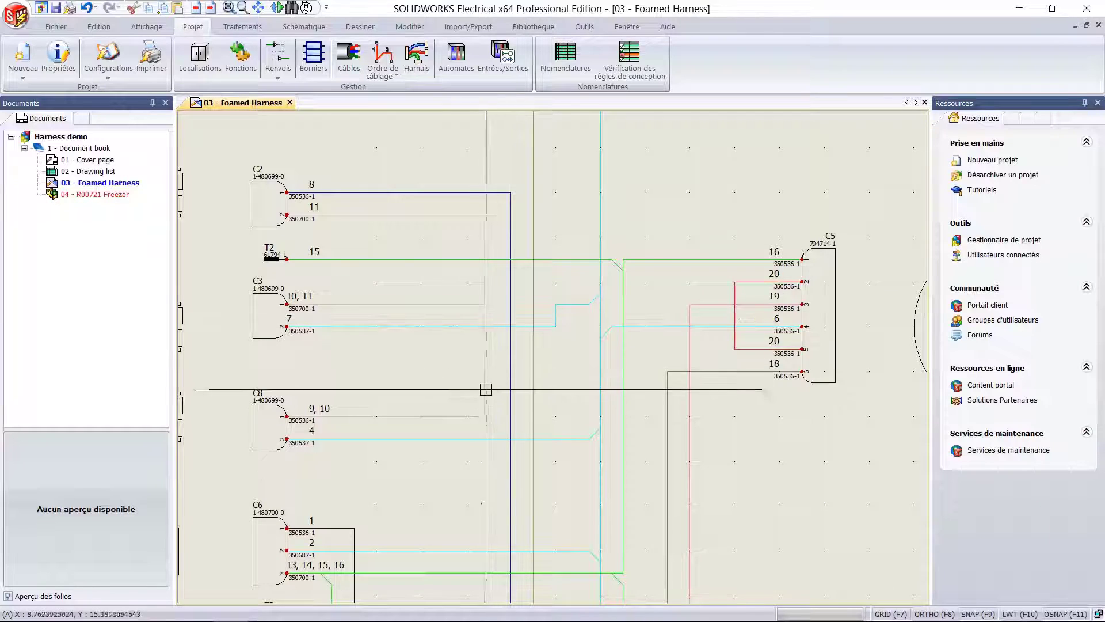
middle_click_drag(486, 389, 457, 114)
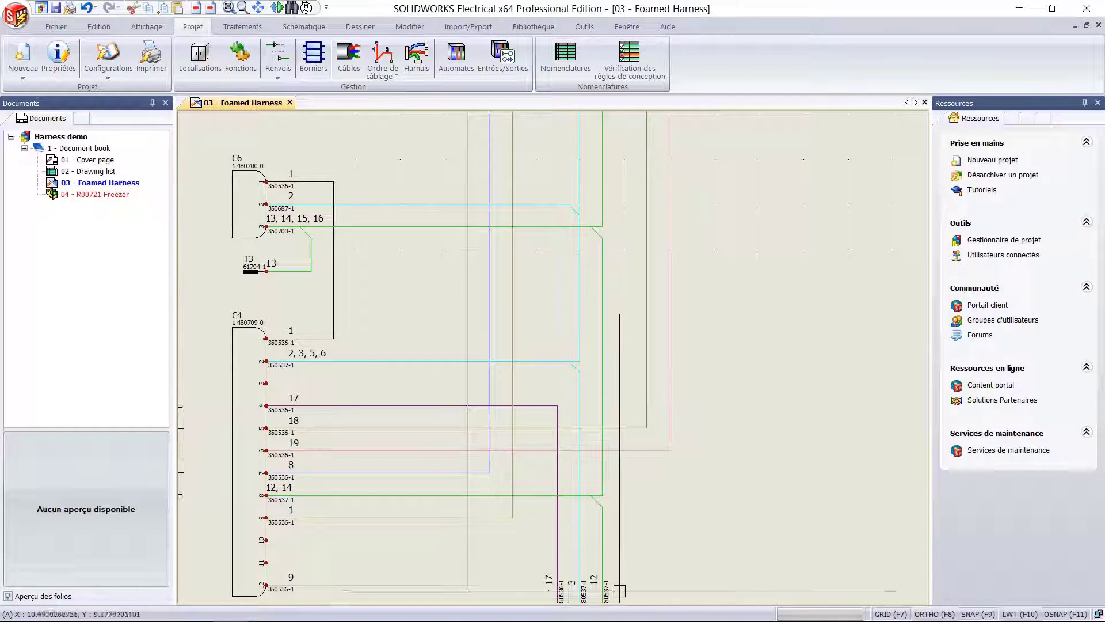
left_click(602, 478)
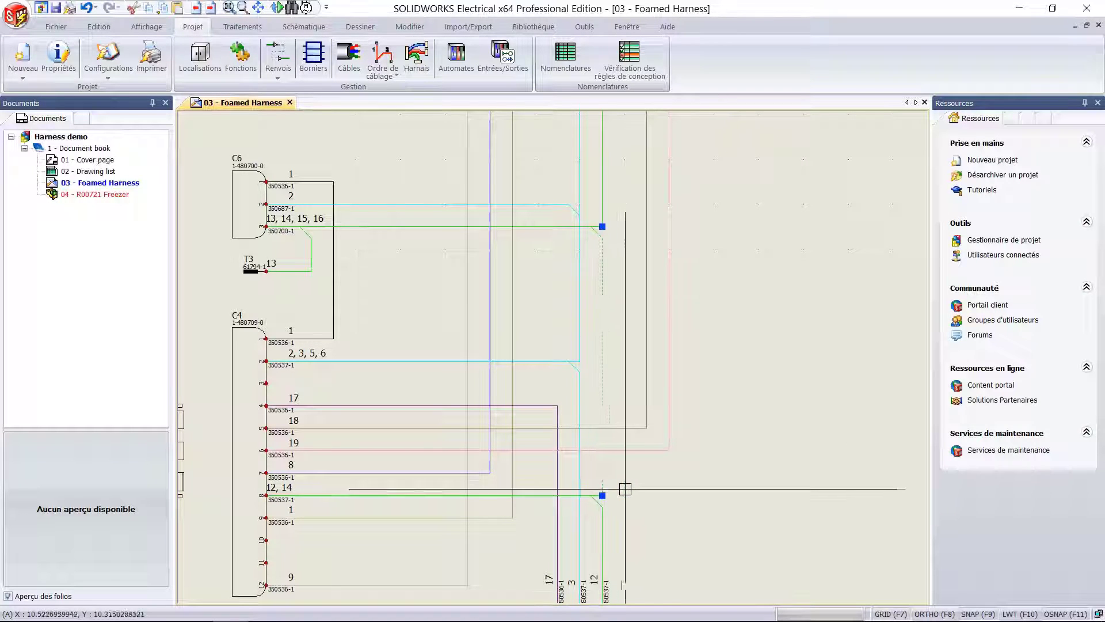
left_click(602, 530)
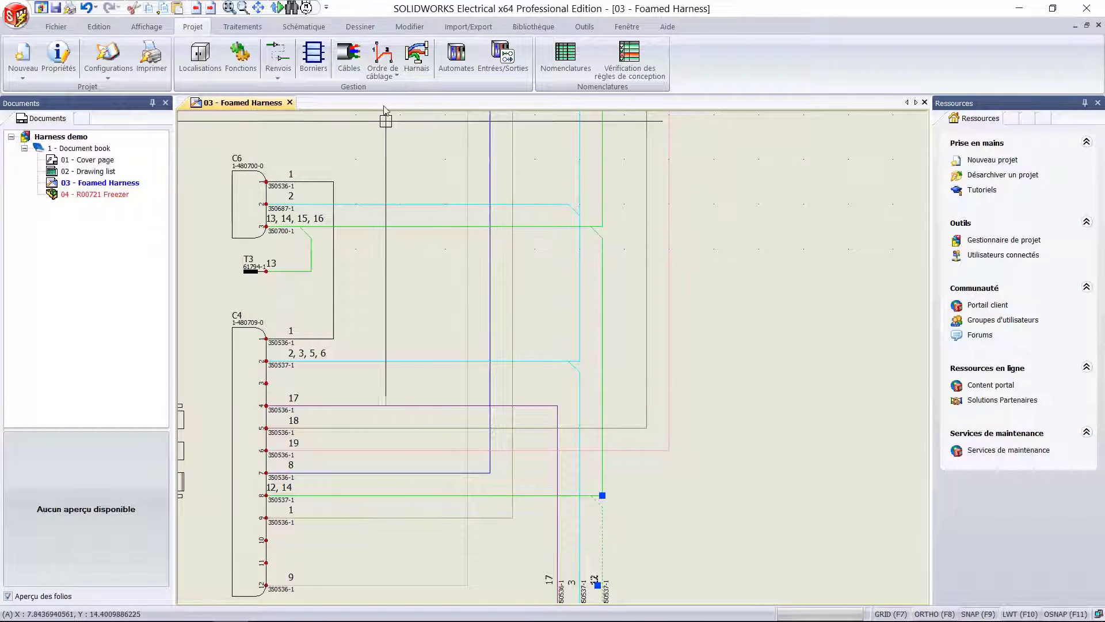
left_click(395, 76)
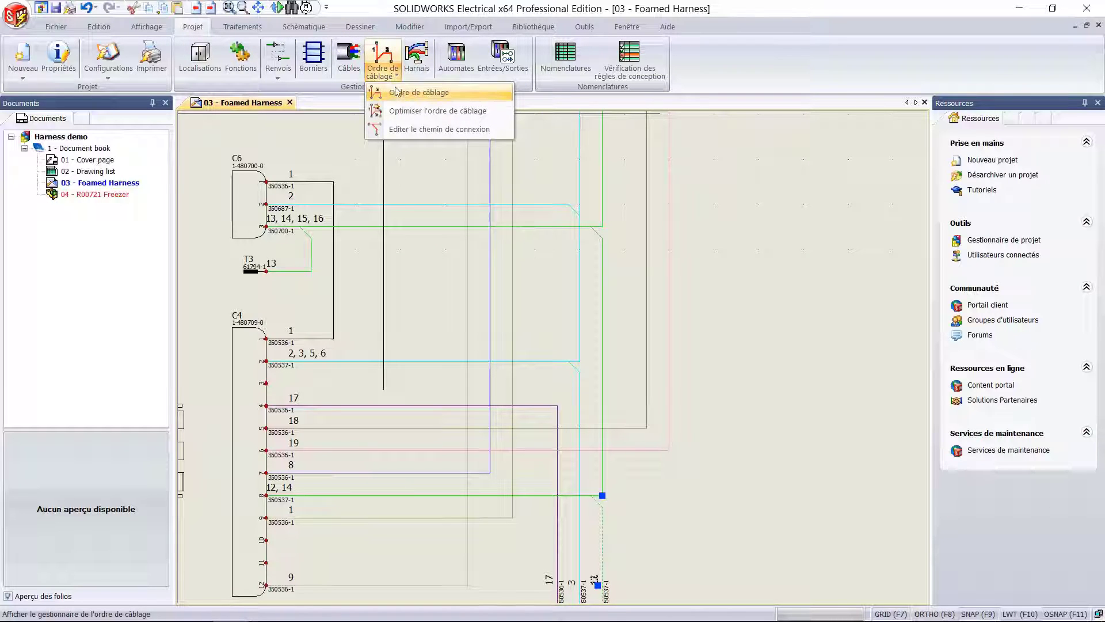
left_click(403, 128)
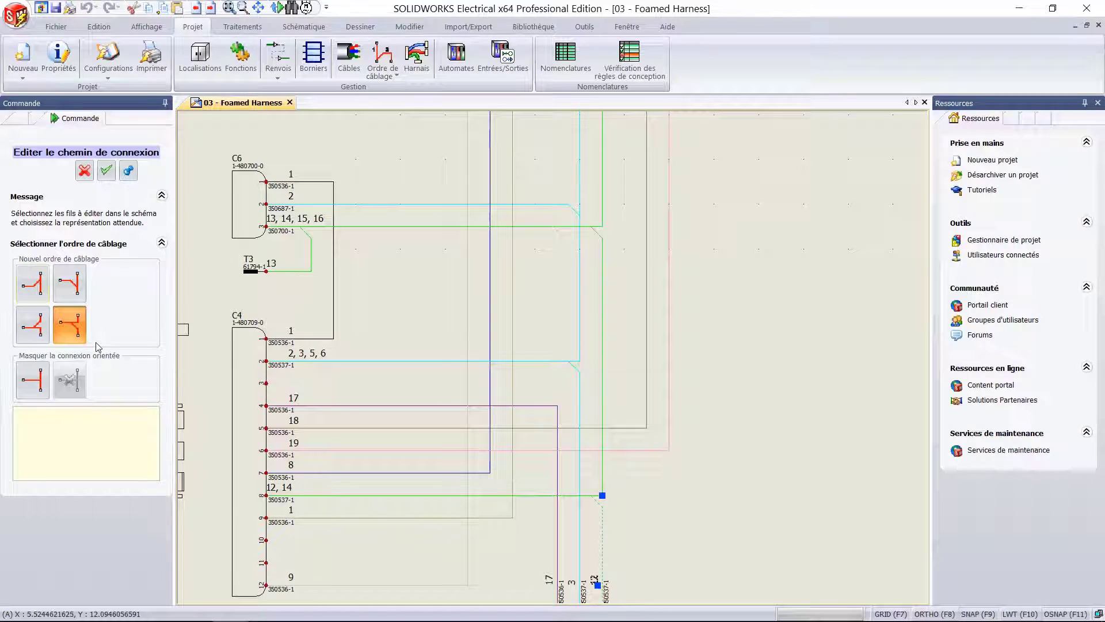
left_click(39, 337)
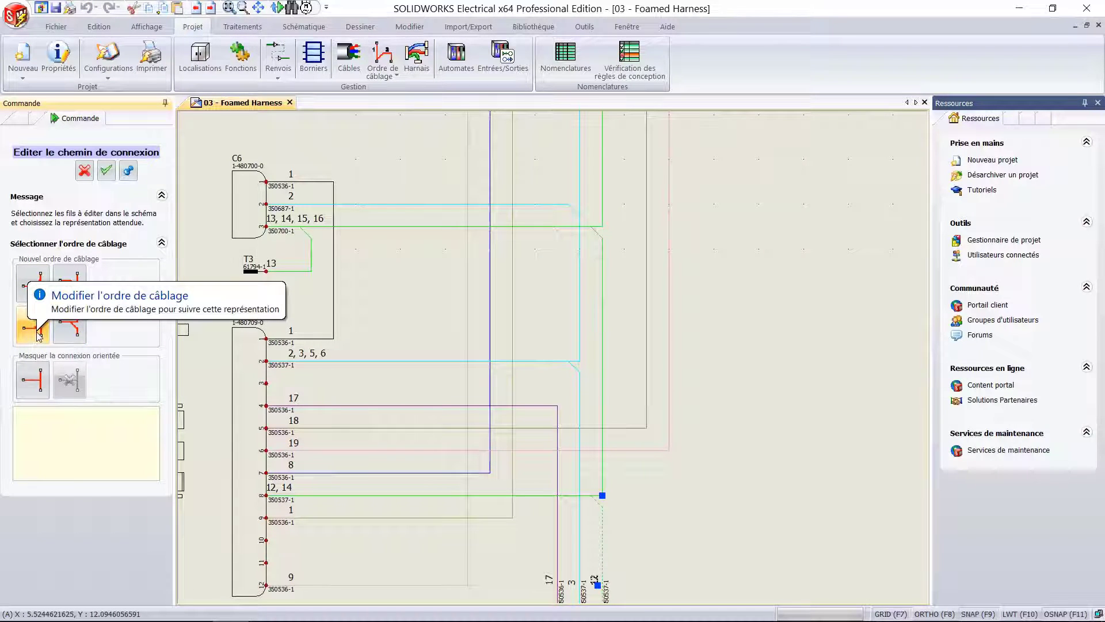
left_click(107, 173)
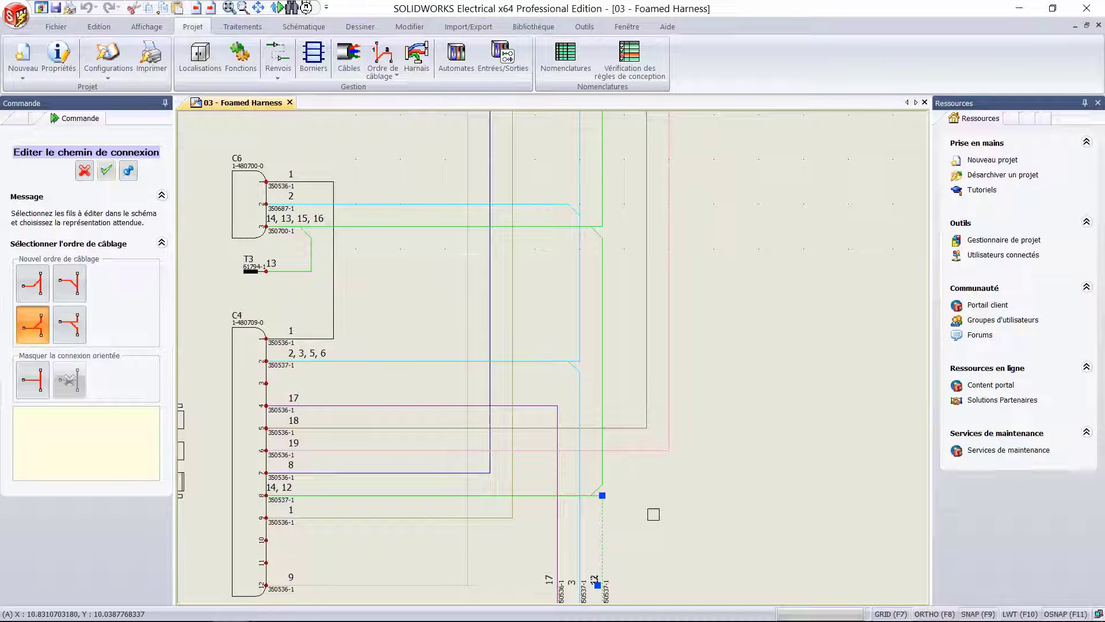
- Return the green wire junction at C4 terminal 8 to the downward-slanting connection path and finish editing the path
left_click(68, 325)
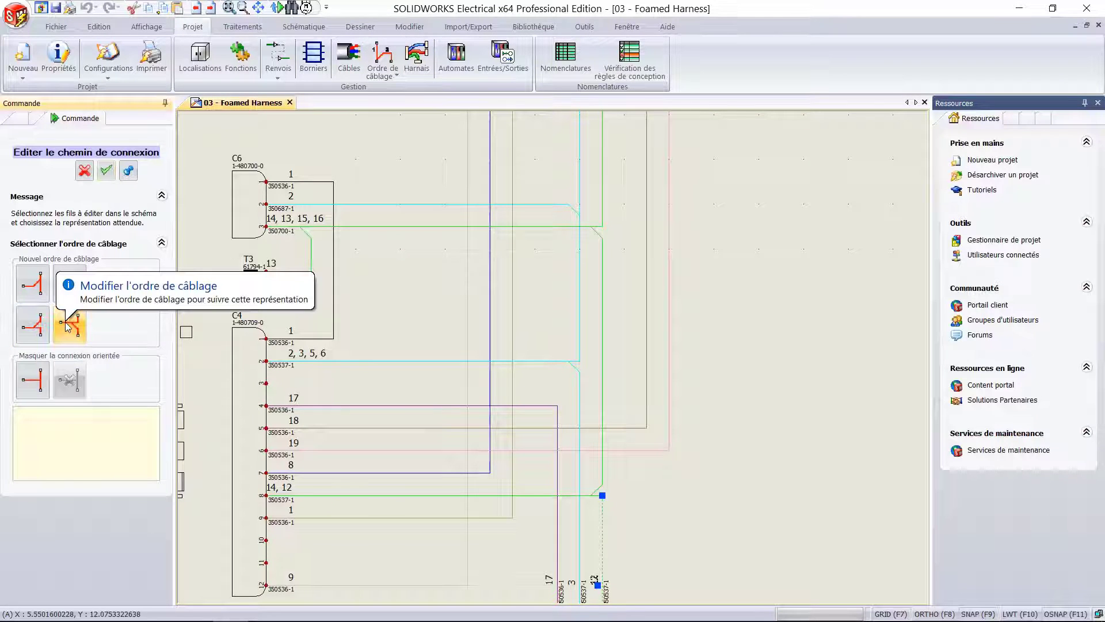
left_click(106, 171)
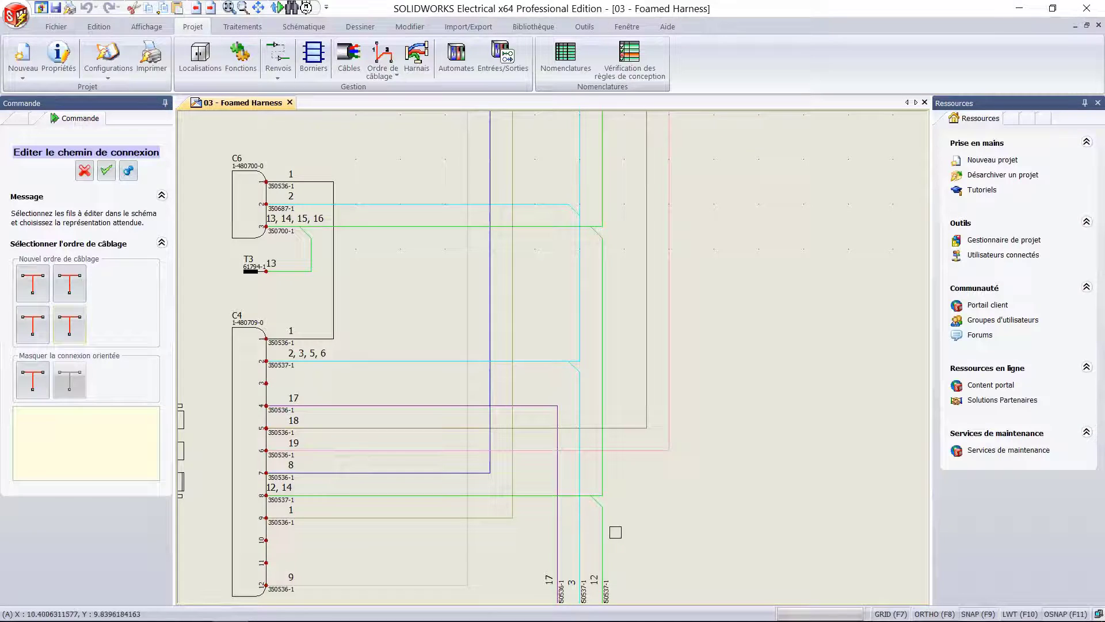
left_click(85, 175)
- Examine the Foamed Harness drawing, from the wiring around C4 and C7 to connector C5 and the full sheet
scroll(581, 311, "down", 5)
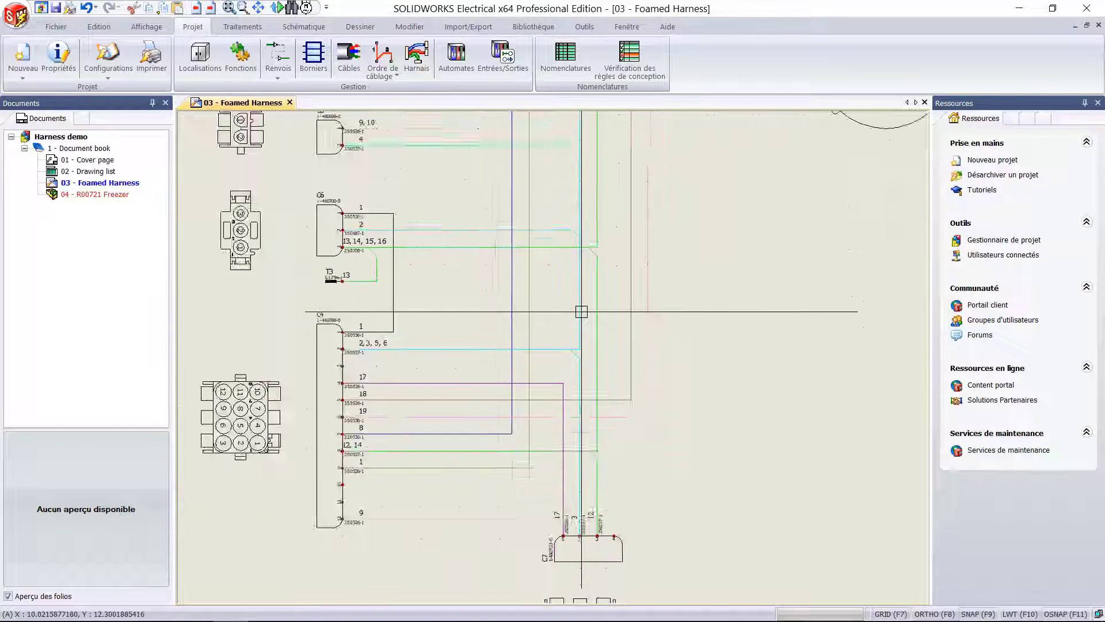
middle_click_drag(580, 266, 585, 339)
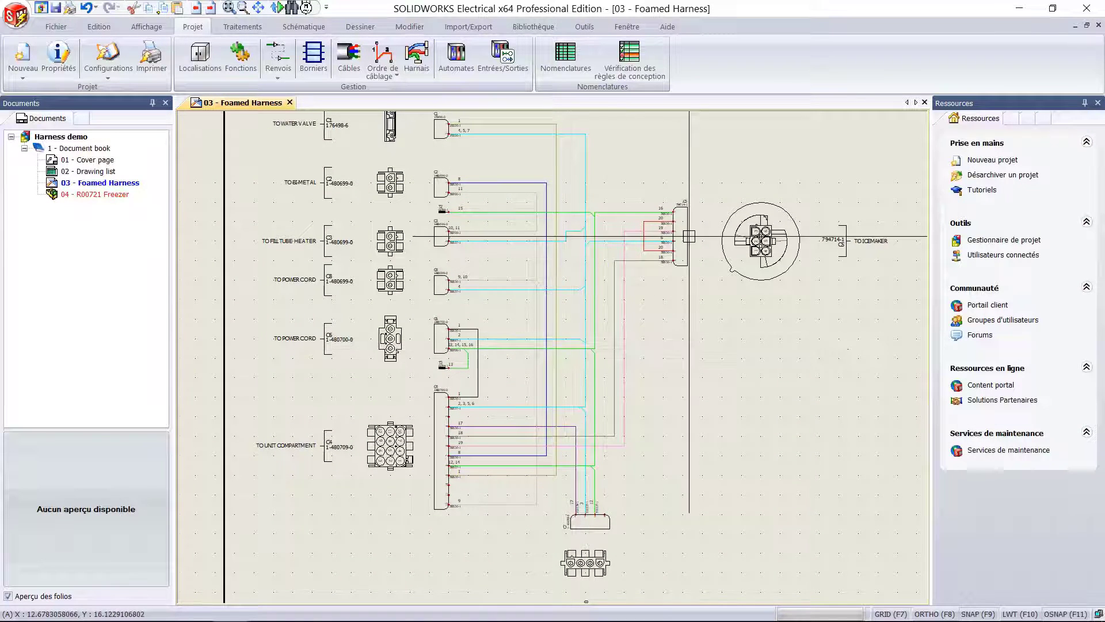
middle_click_drag(688, 236, 543, 297)
scroll(659, 269, "up", 2)
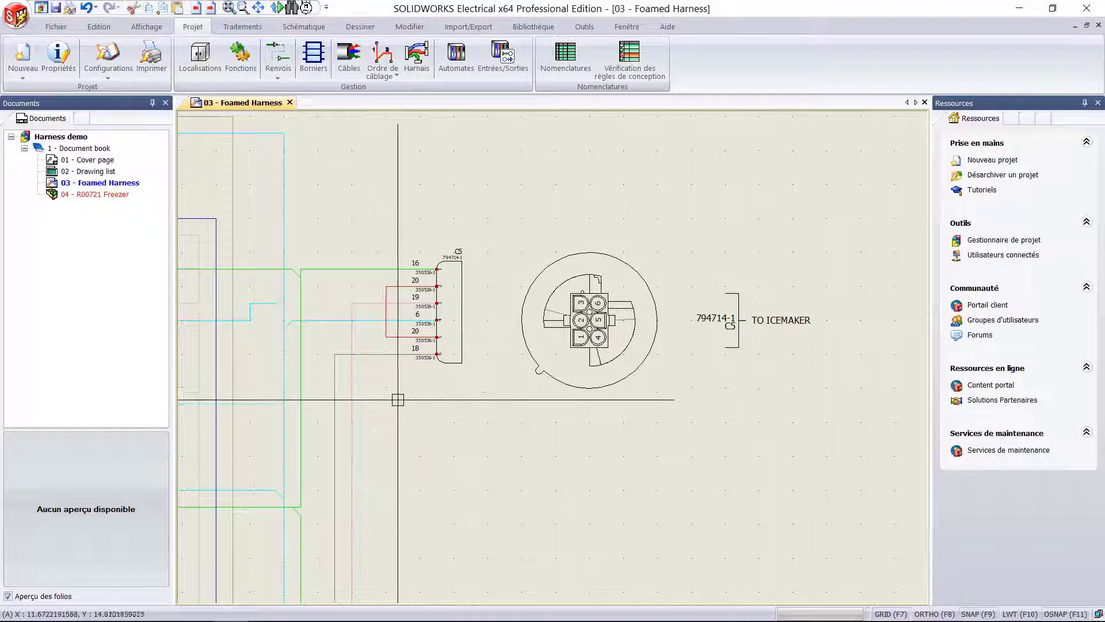
middle_click_drag(394, 394, 578, 301)
scroll(578, 301, "down", 3)
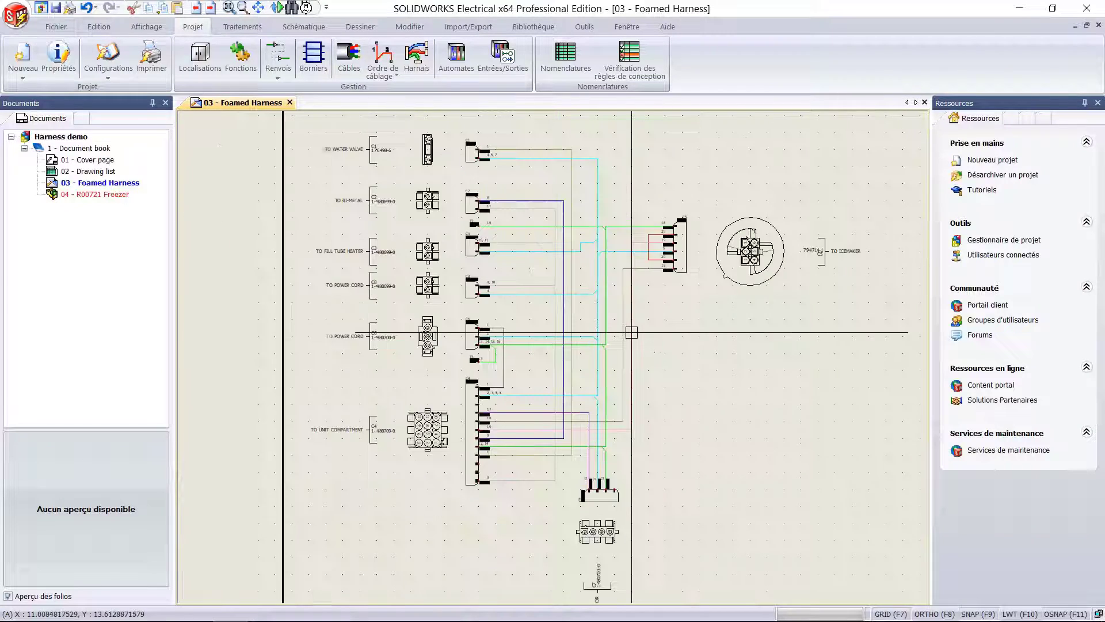
scroll(632, 332, "down", 2)
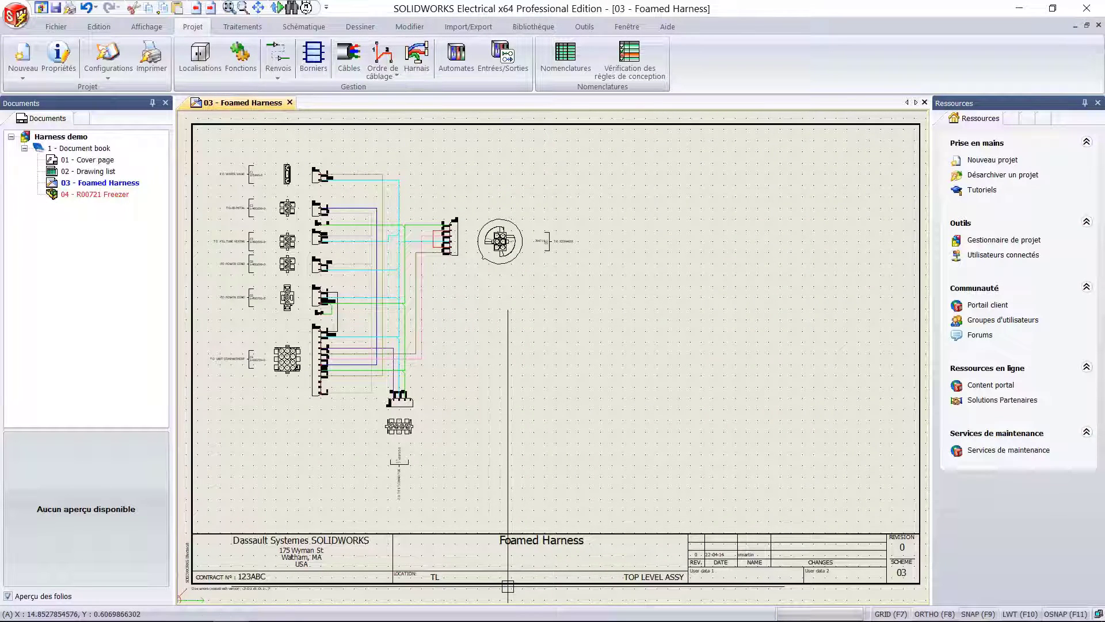
- Switch to SOLIDWORKS and activate the Routing configuration of the R00721_E assembly
left_click(192, 610)
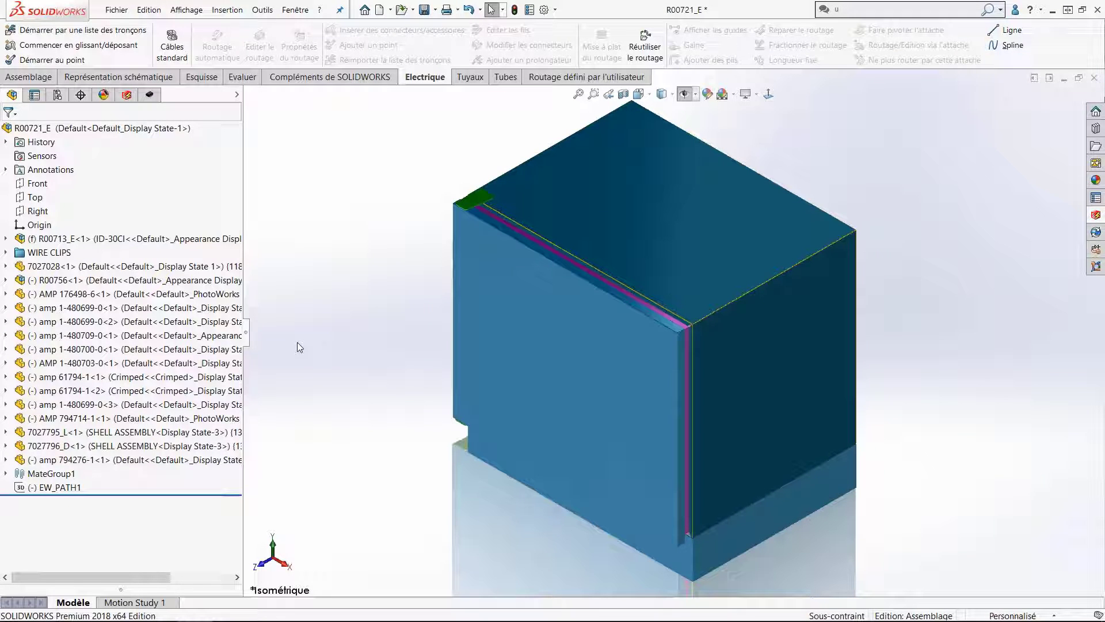
left_click(237, 96)
left_click(261, 115)
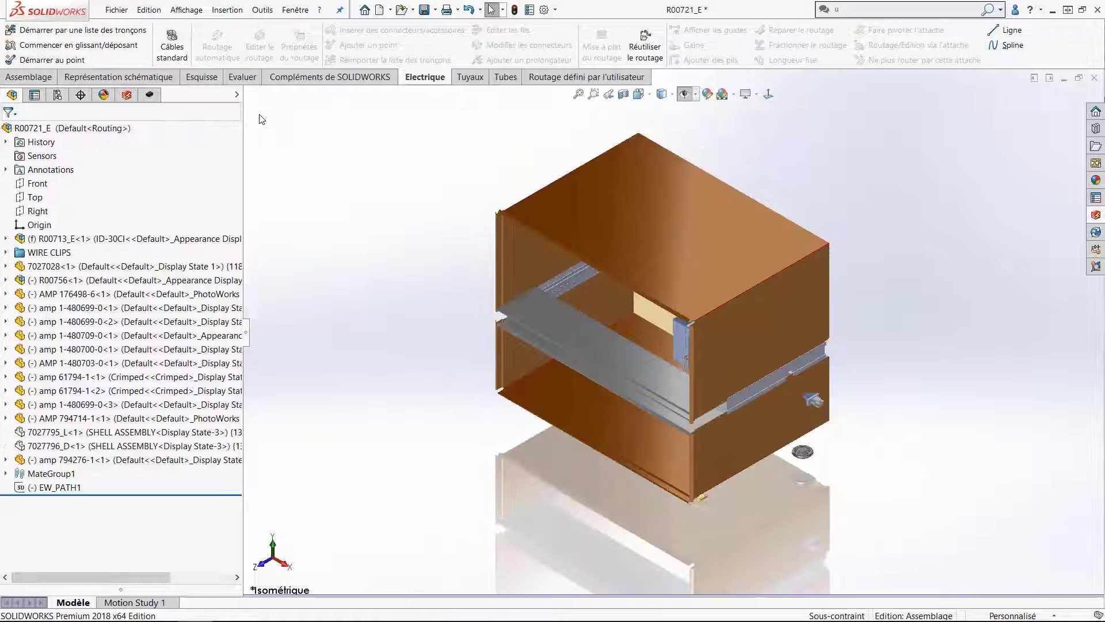
- Show the assembly in the saved Arrière view, inspect the connectors below the cabinet up close, and restore that view
key("space")
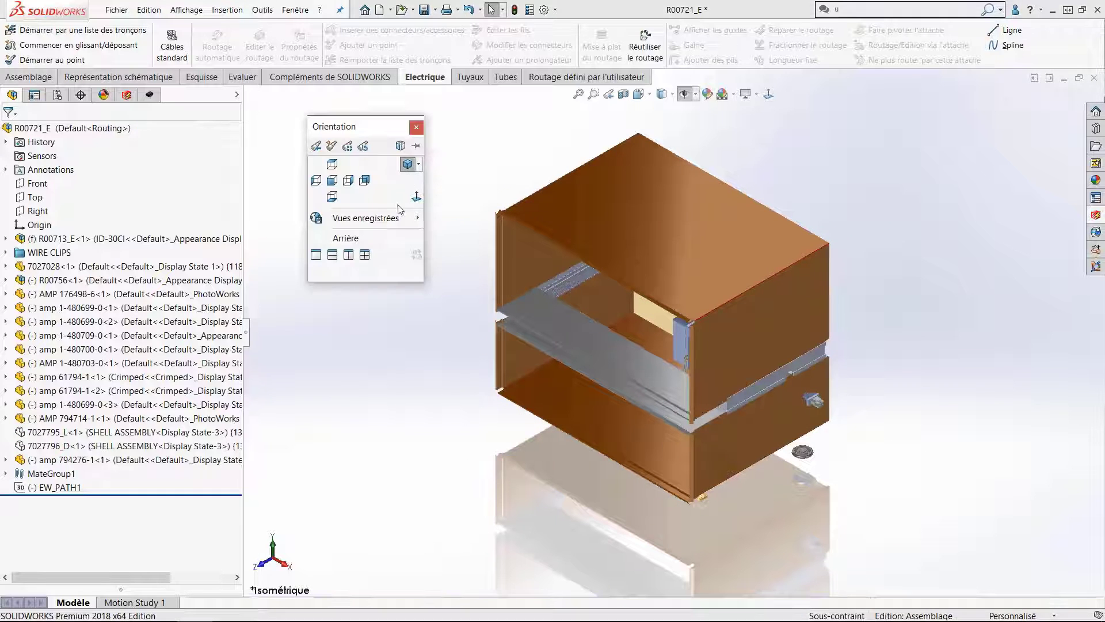
left_click(380, 237)
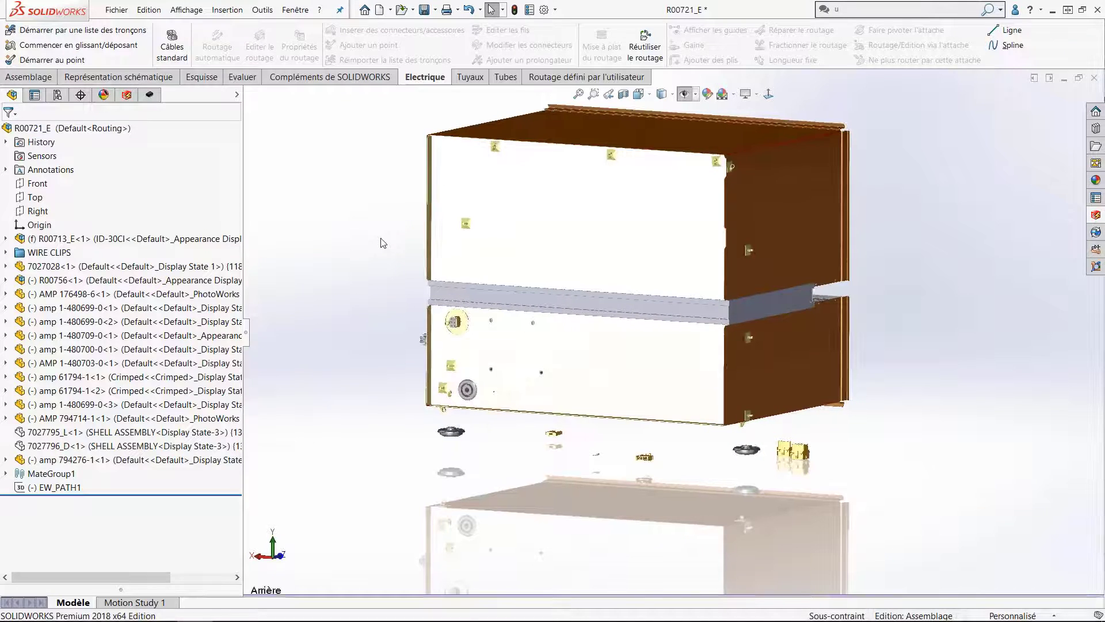
scroll(697, 467, "down", 5)
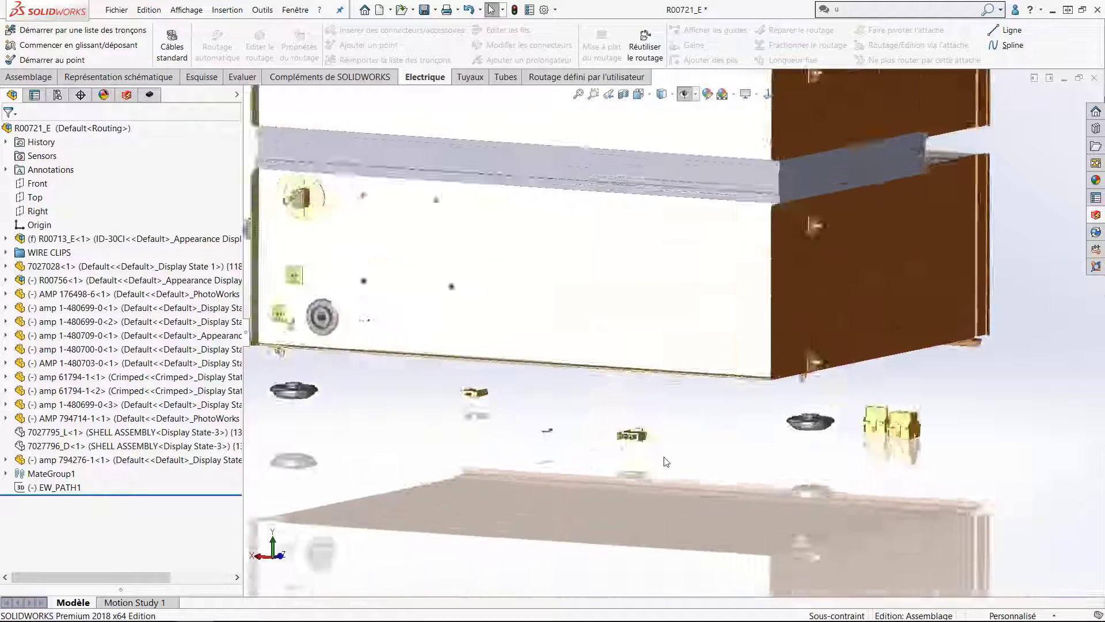
middle_click_drag(615, 396, 590, 408)
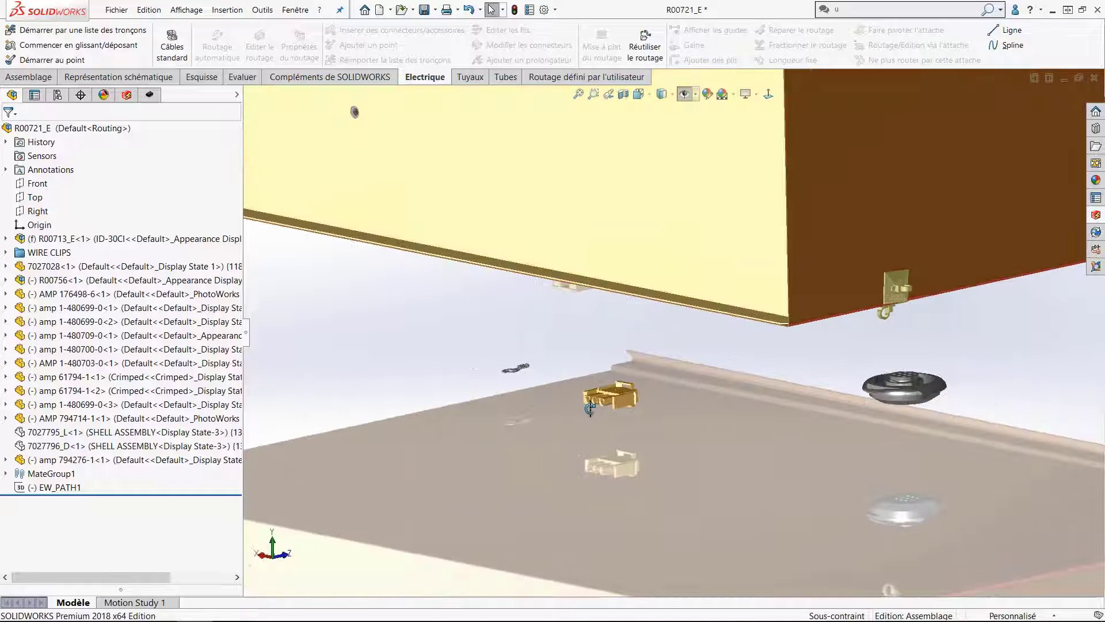
key("space")
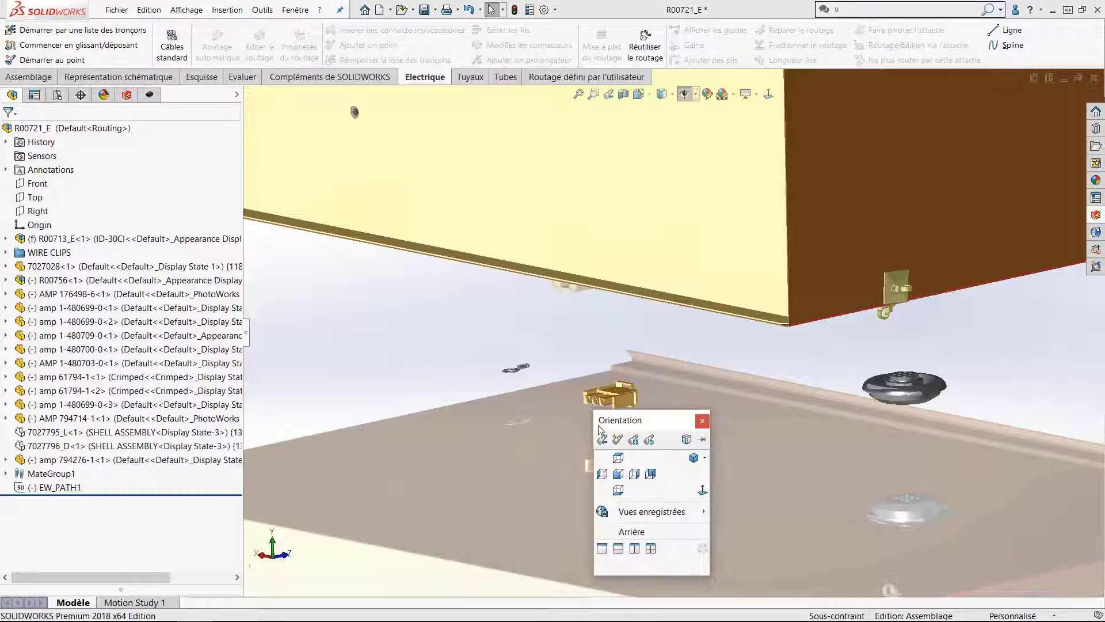
left_click(618, 492)
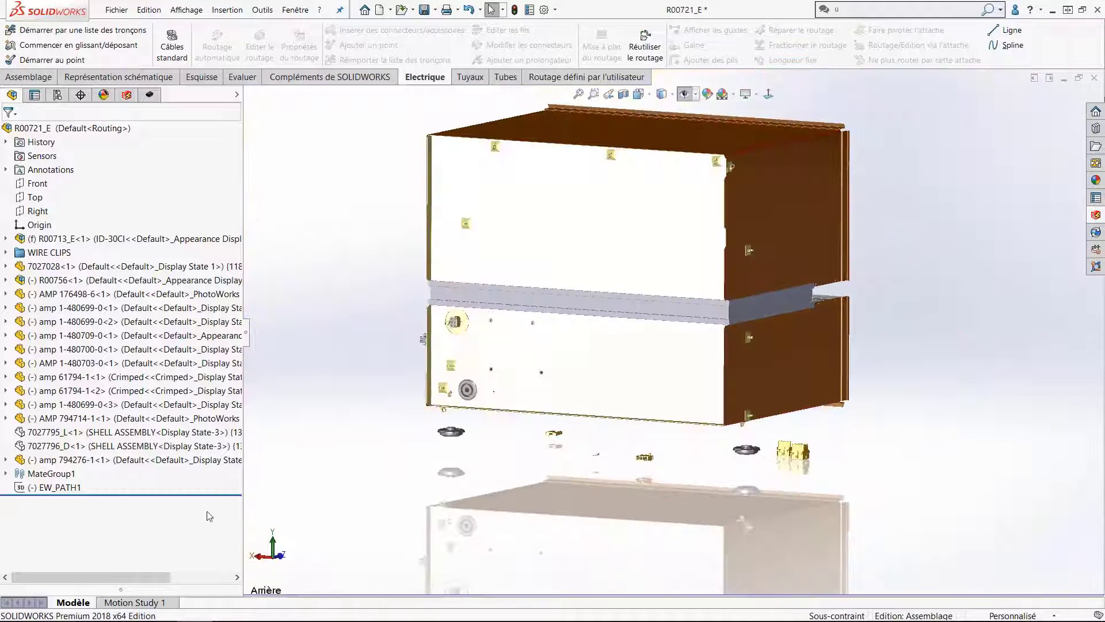
- Highlight the EW_PATH1 sketch to examine the harness route around the cabinet, and clear the selection
left_click(68, 489)
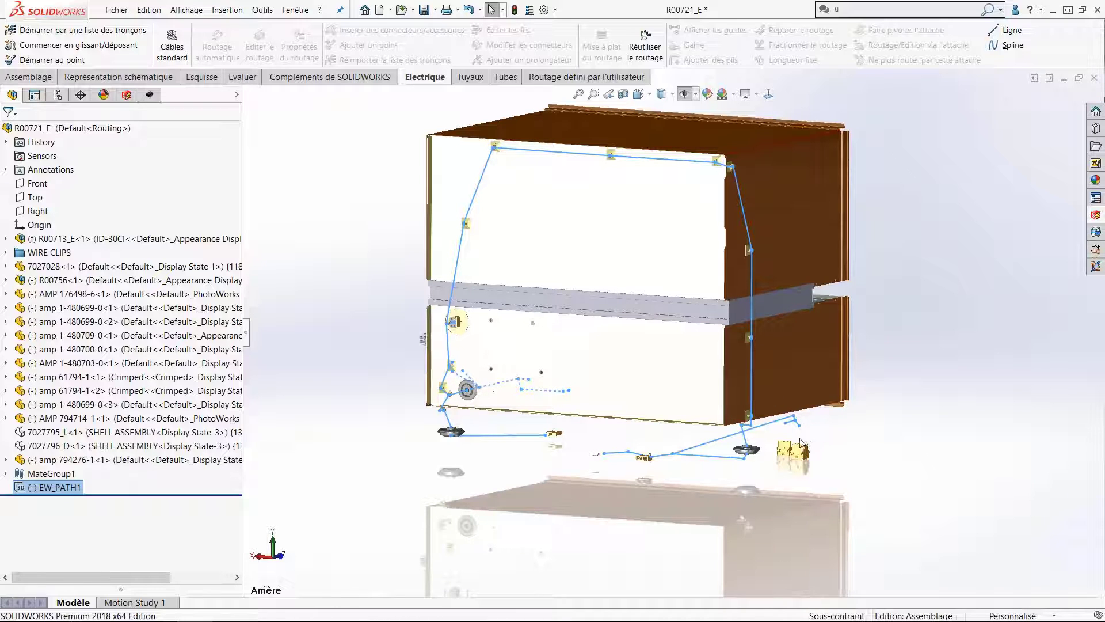
left_click(380, 447)
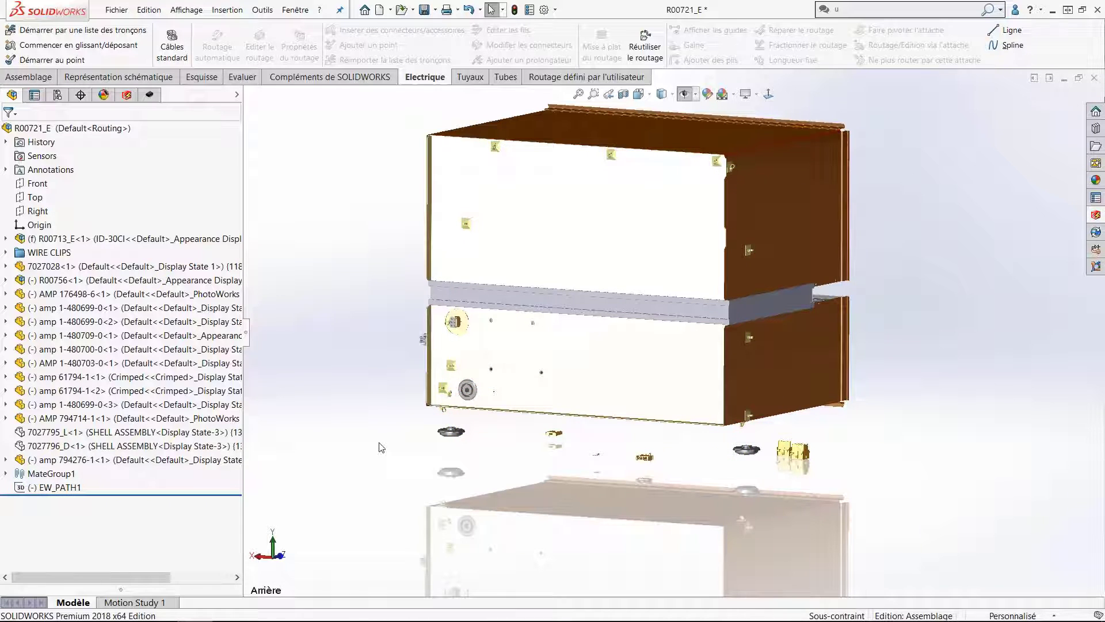
- Draw the routing graph for all harnesses and route them along the defined path in the assembly
middle_click_drag(380, 447, 361, 452)
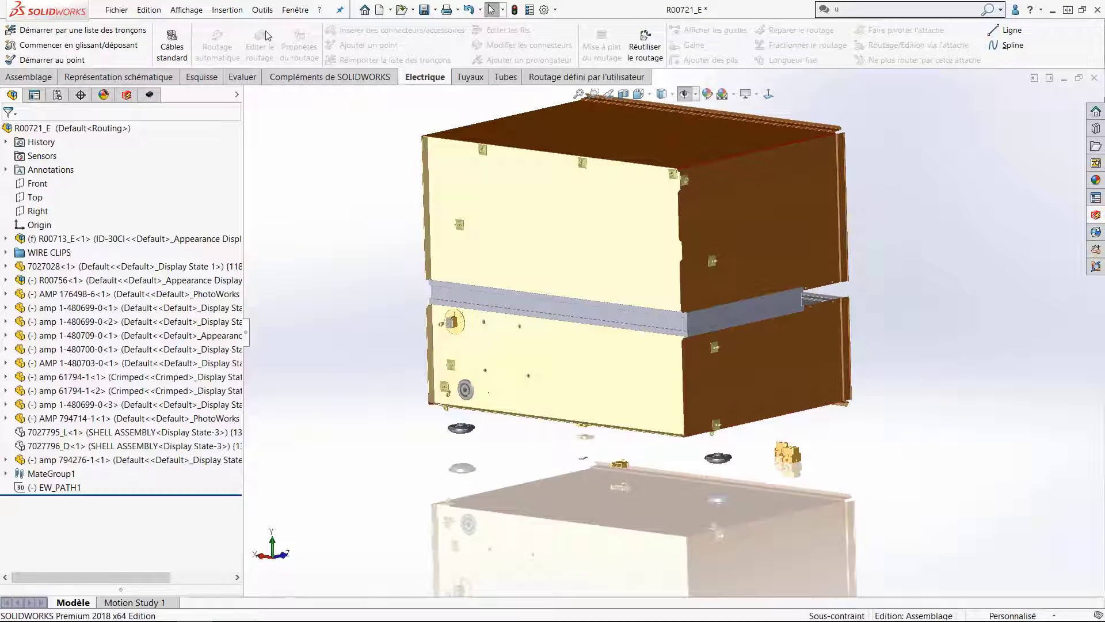
left_click(263, 10)
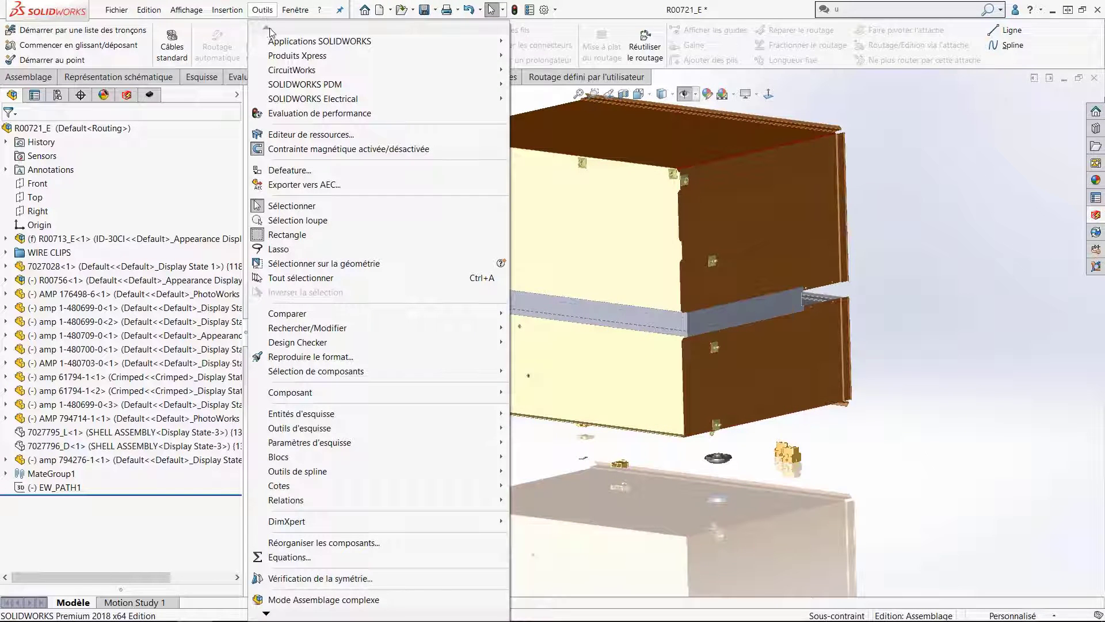
mouse_move(325, 99)
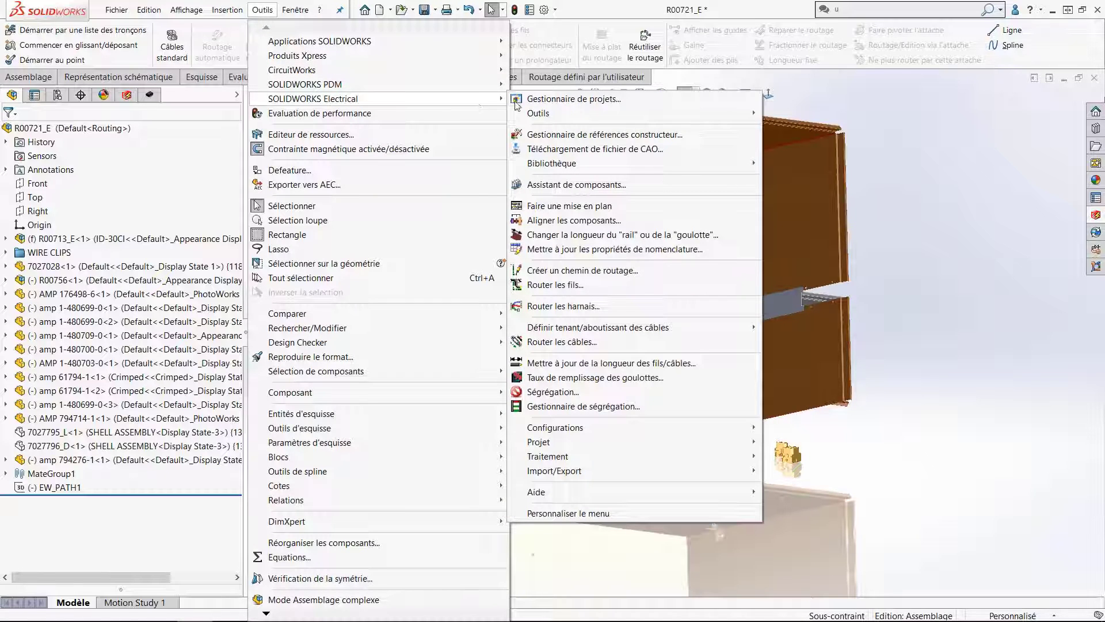
left_click(576, 307)
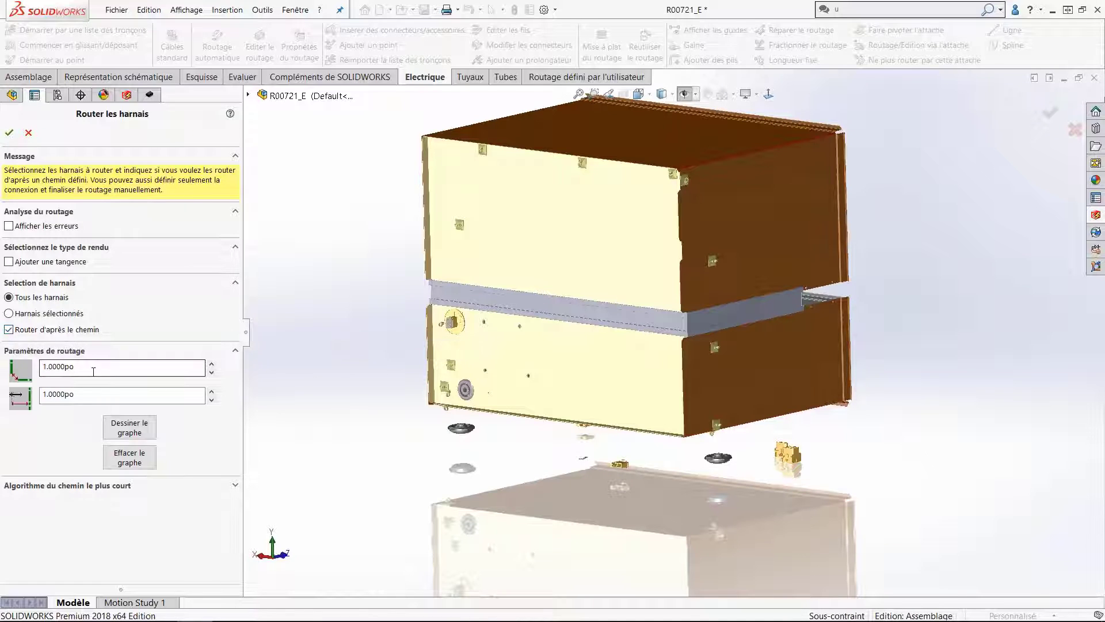
left_click(142, 431)
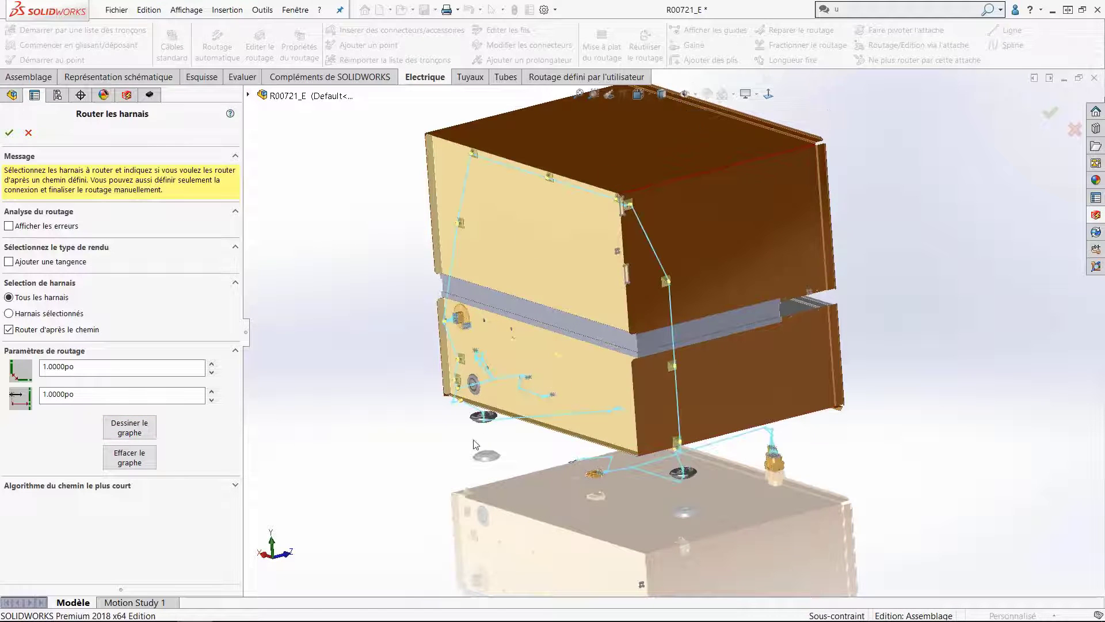
middle_click_drag(453, 452, 452, 440)
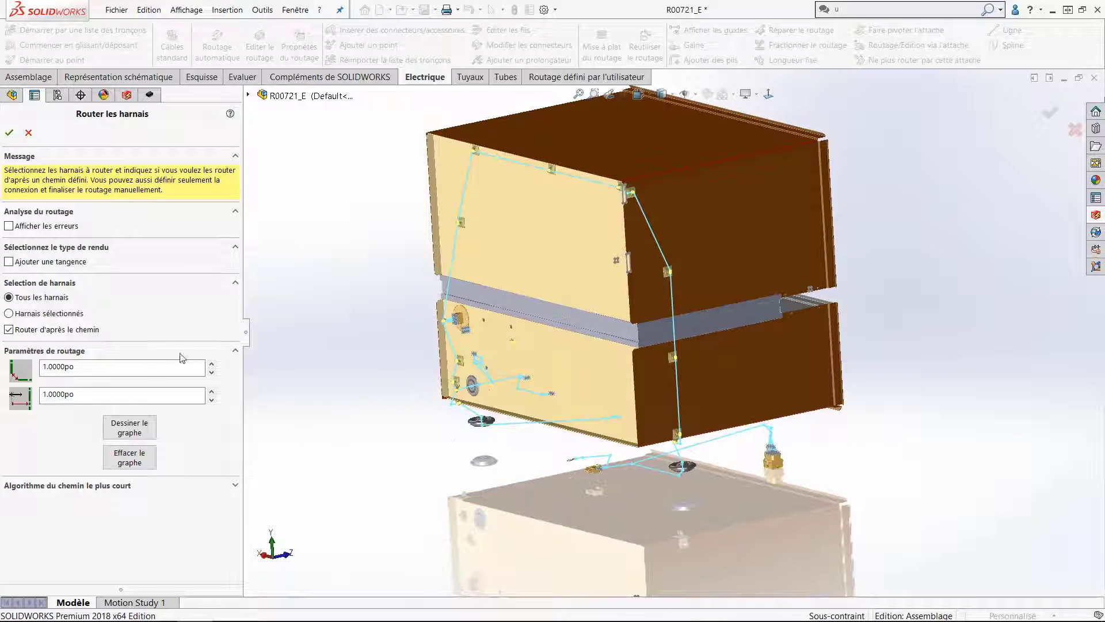
left_click(9, 132)
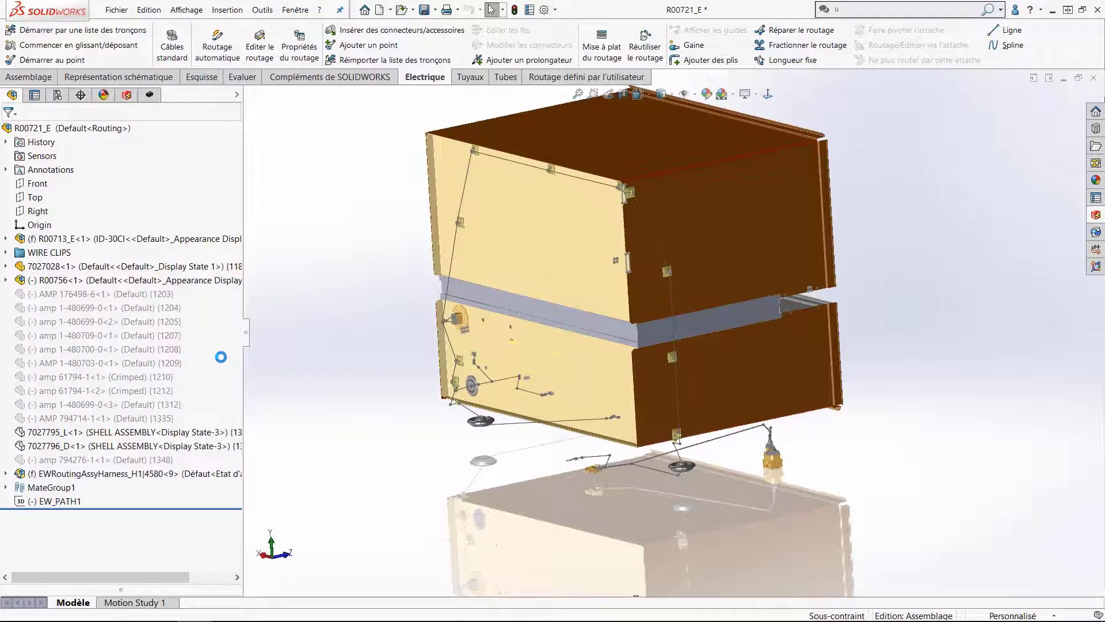
- Examine the routed harness wires up close around the connectors and ring terminal below the cabinet
left_click(6, 280)
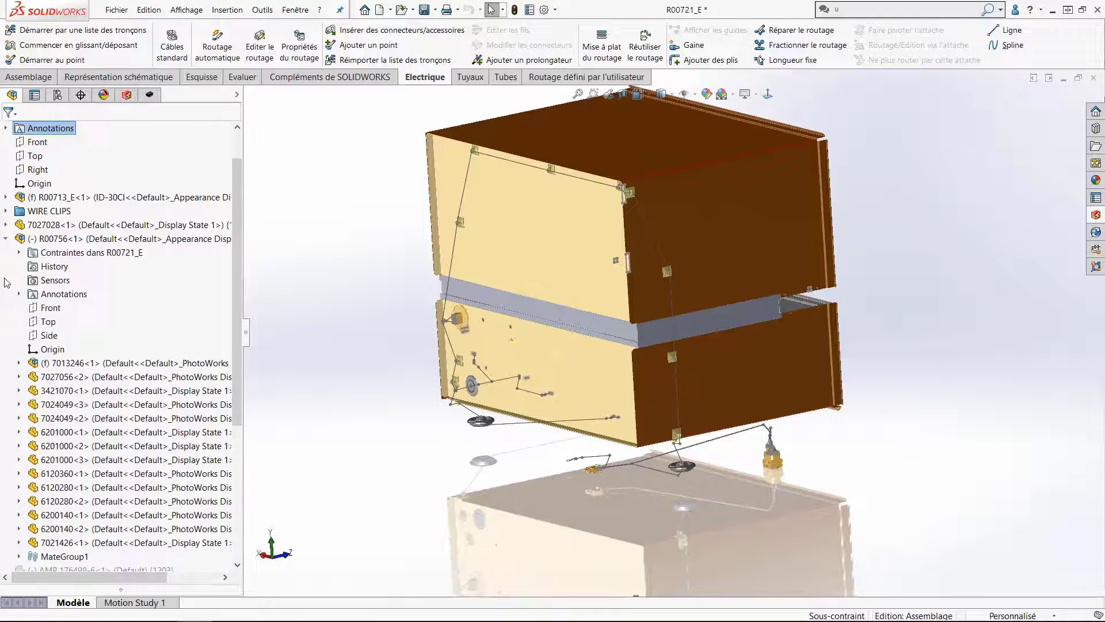
left_click(6, 238)
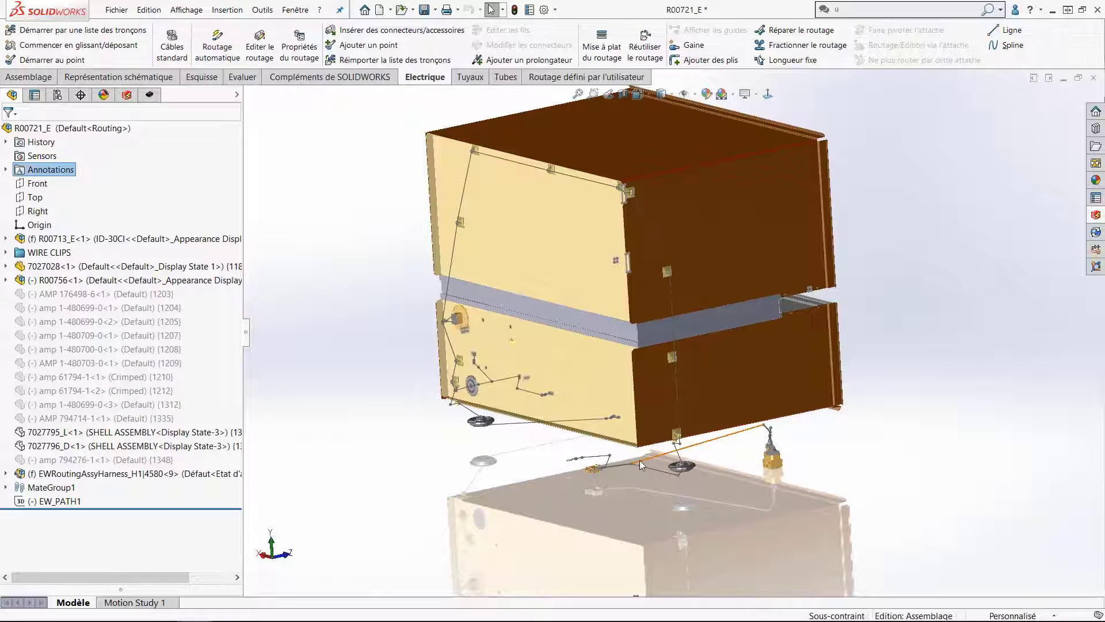
scroll(616, 459, "down", 10)
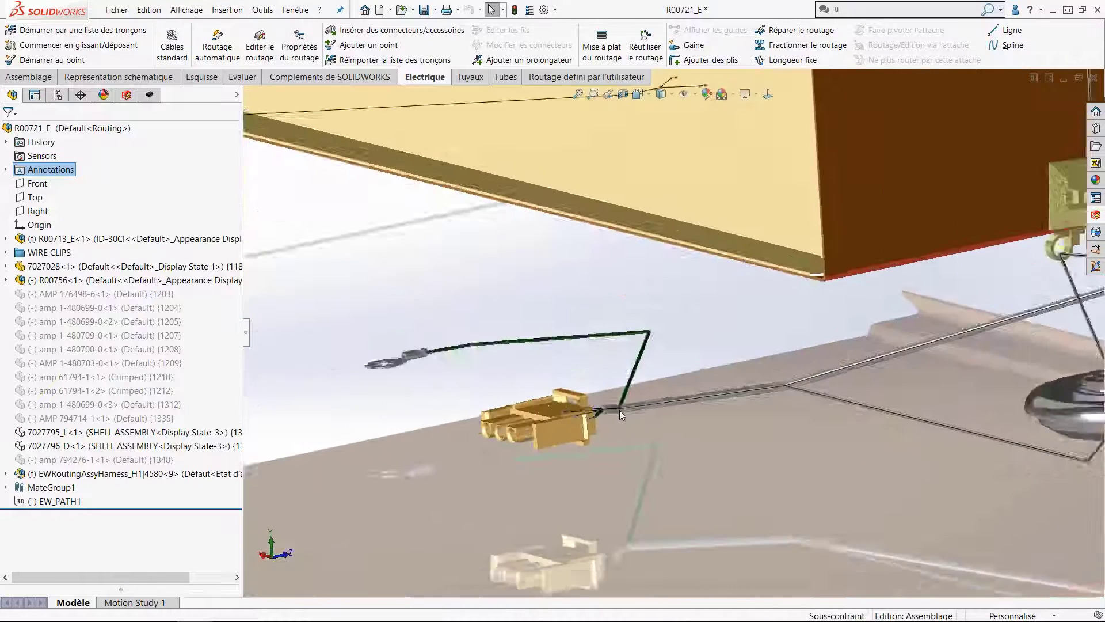
middle_click_drag(593, 350, 576, 373)
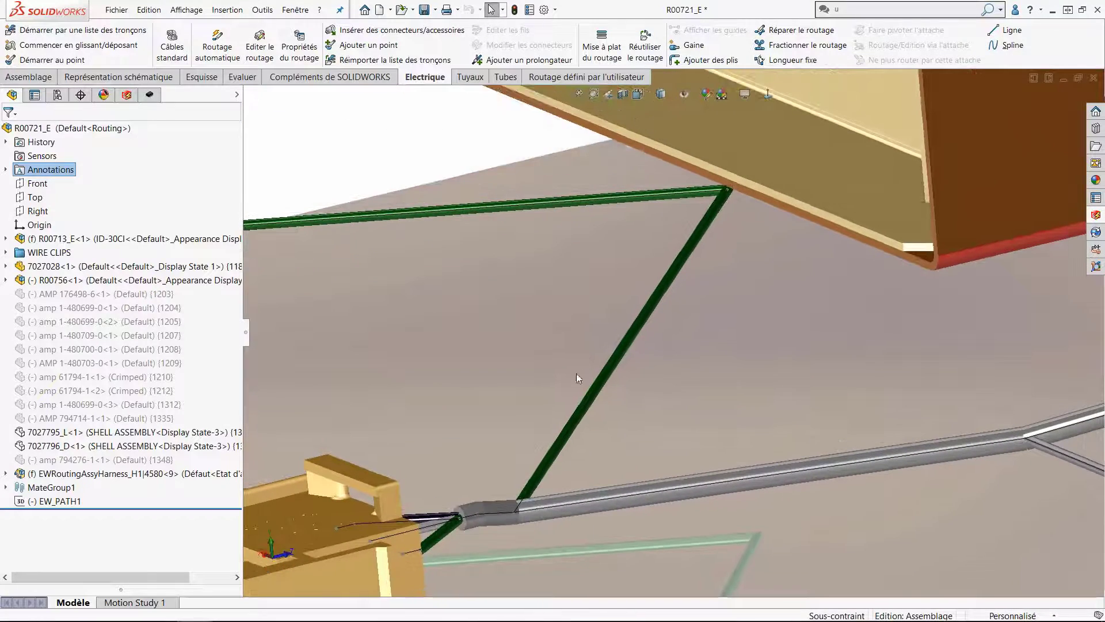
scroll(505, 514, "up", 3)
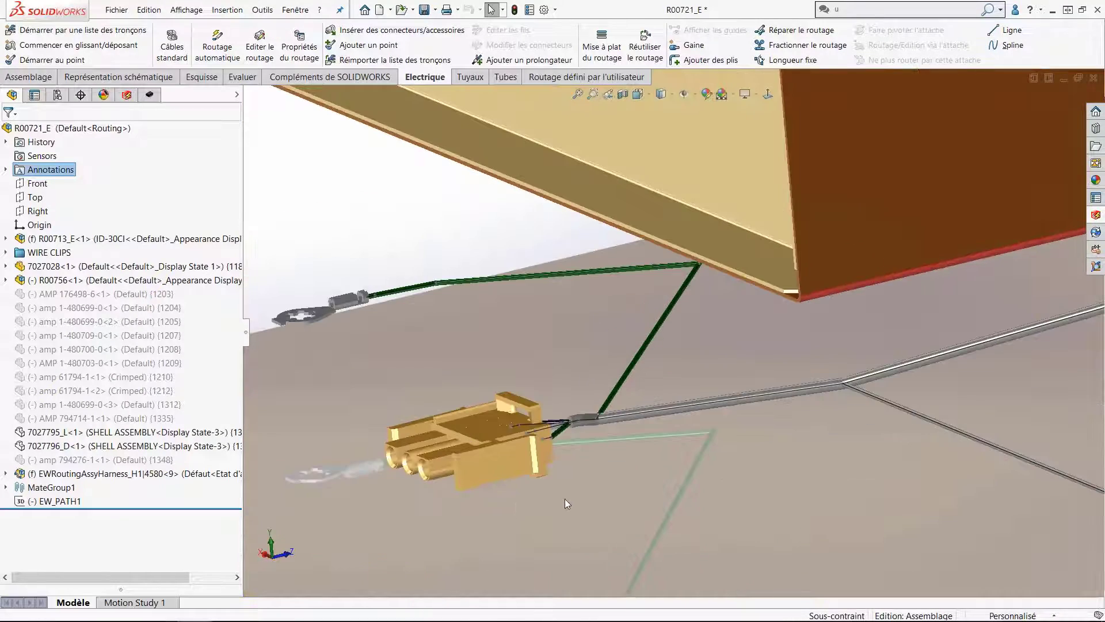
middle_click_drag(564, 498, 689, 415)
scroll(689, 426, "down", 5)
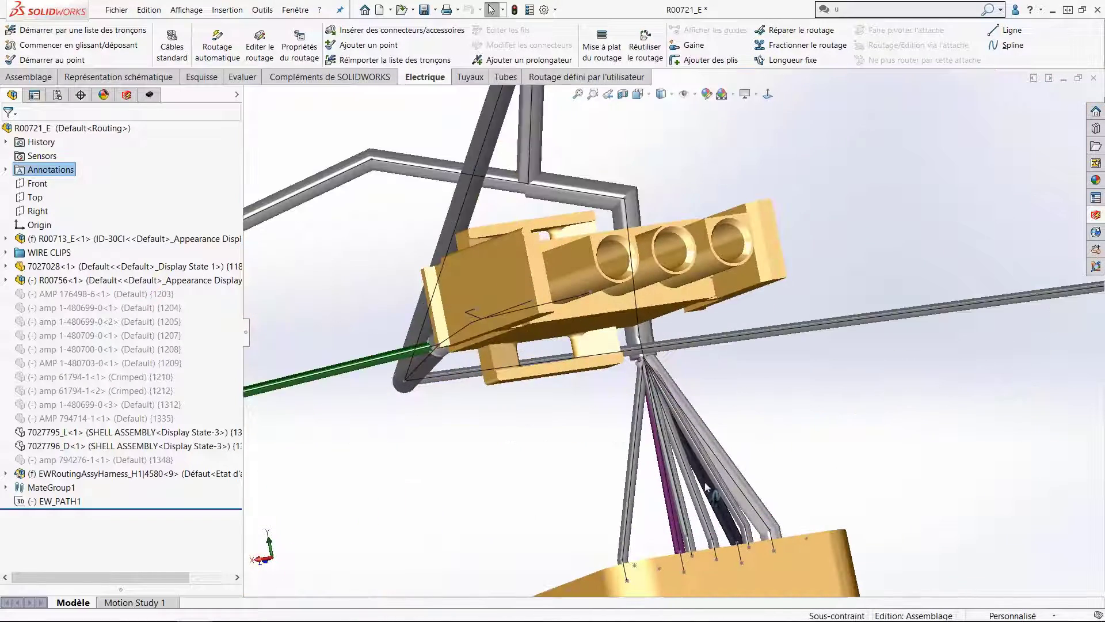
- Hide the sketch lines to inspect the wires entering the connectors, and restore their display
left_click(685, 95)
middle_click_drag(758, 375, 780, 382)
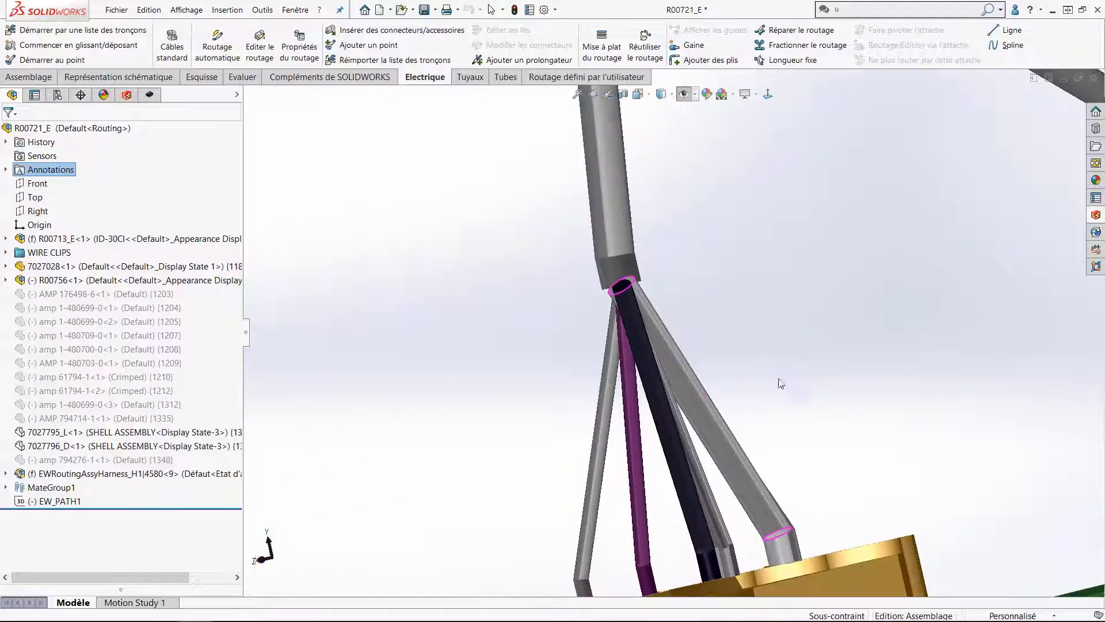
middle_click_drag(682, 481, 701, 131)
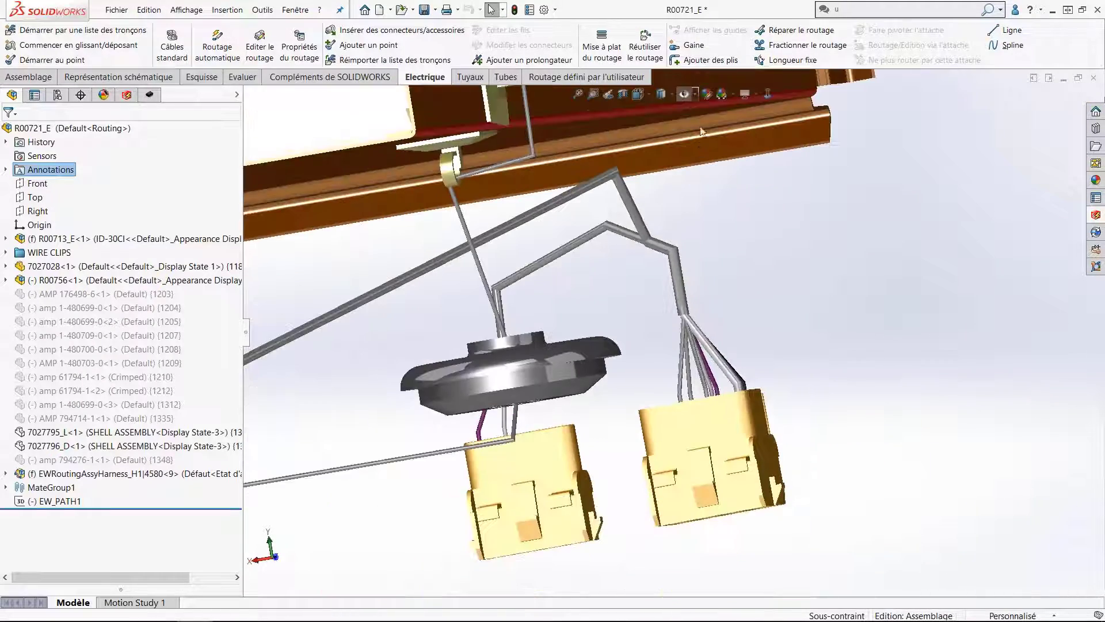
left_click(685, 96)
middle_click_drag(748, 313, 345, 127)
- Update the wire and cable lengths from the 3D routing with both Fil and Câble included
left_click(262, 10)
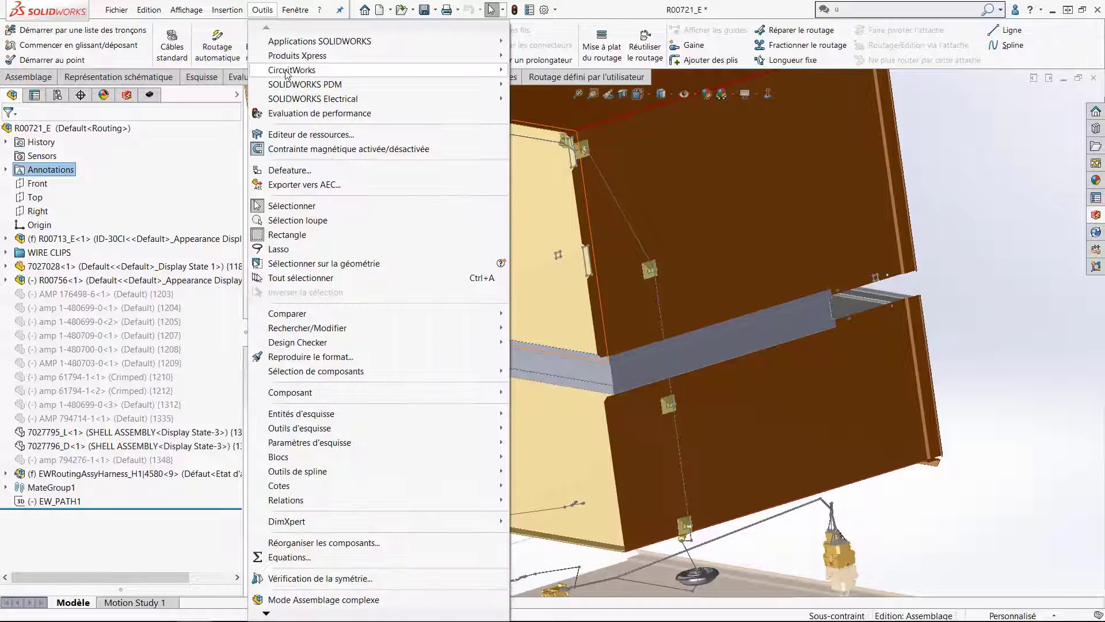
mouse_move(375, 99)
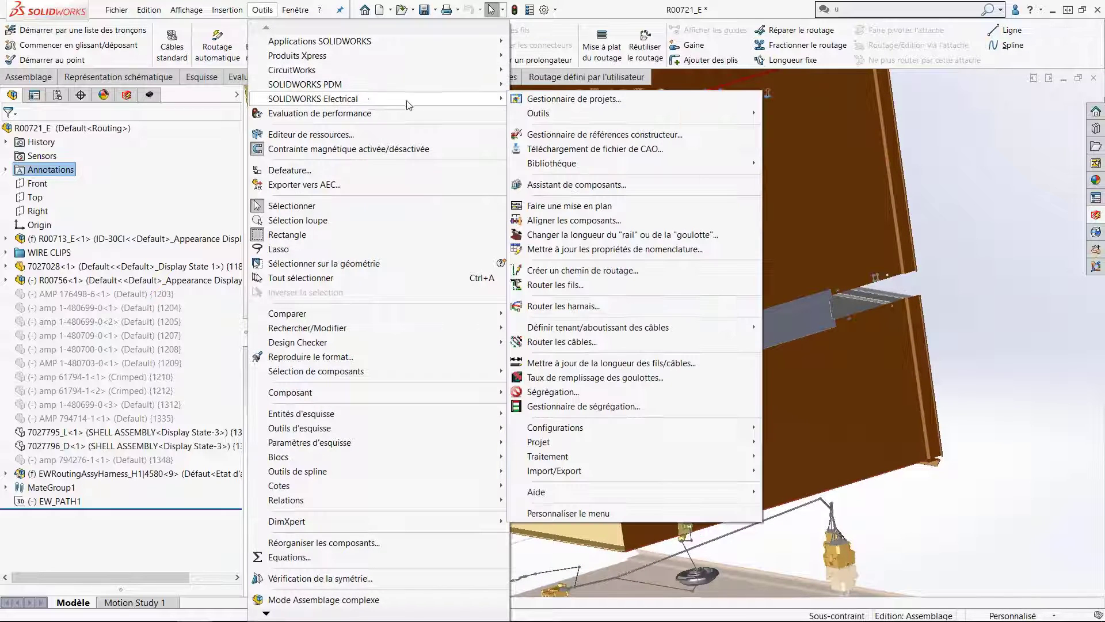
left_click(585, 364)
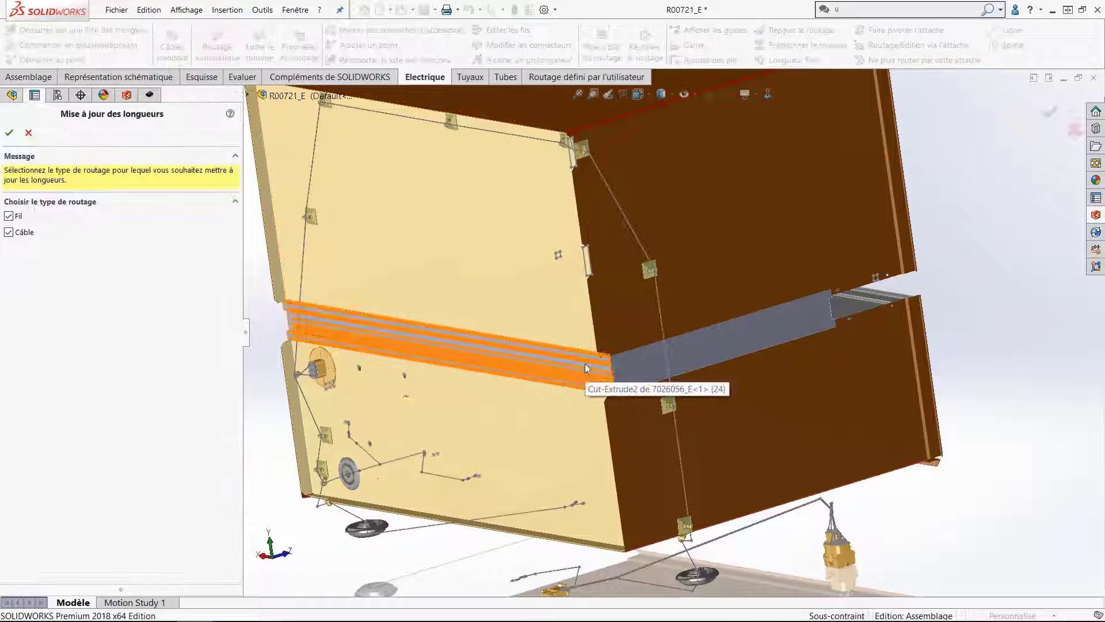
left_click(9, 133)
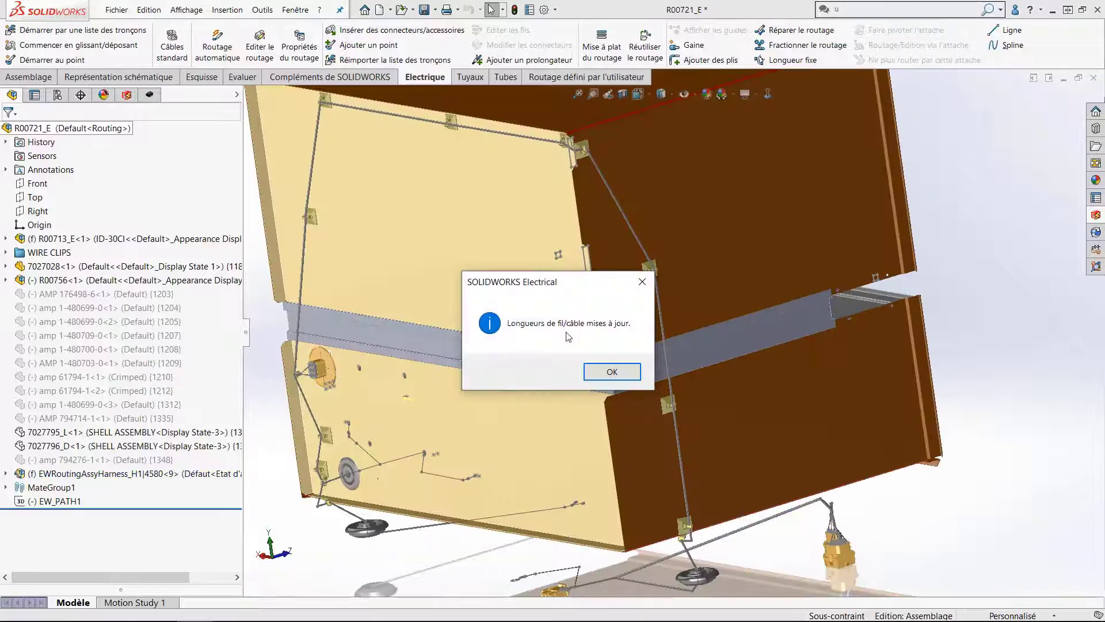
left_click(601, 375)
key("f")
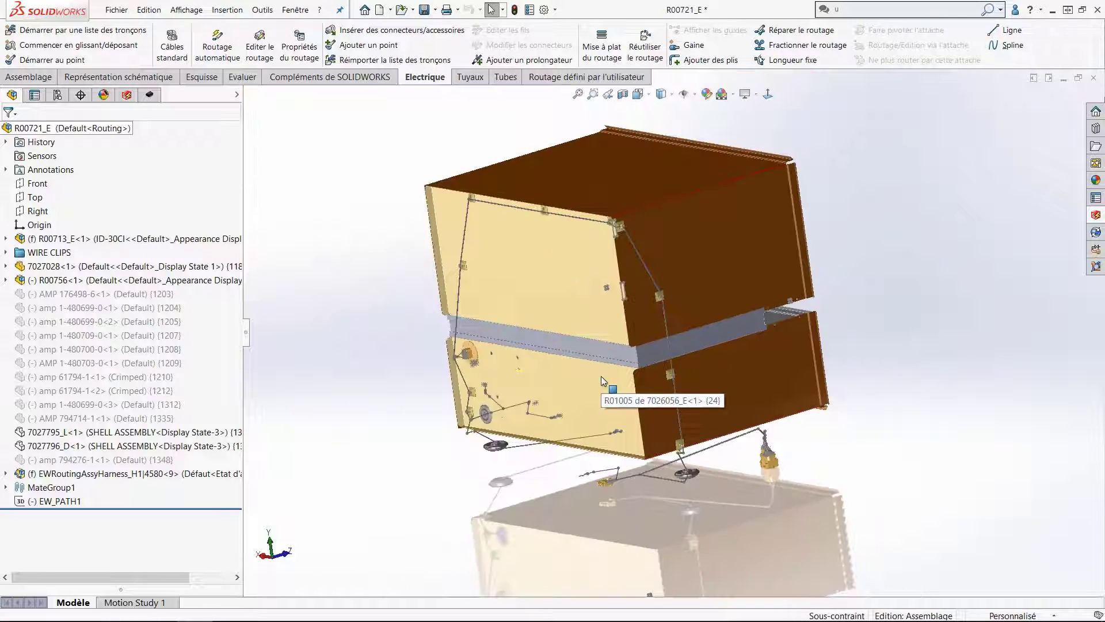
- Flatten the routed harness with the Annotation type, keeping 3D connectors shown and drawing options off
right_click(153, 475)
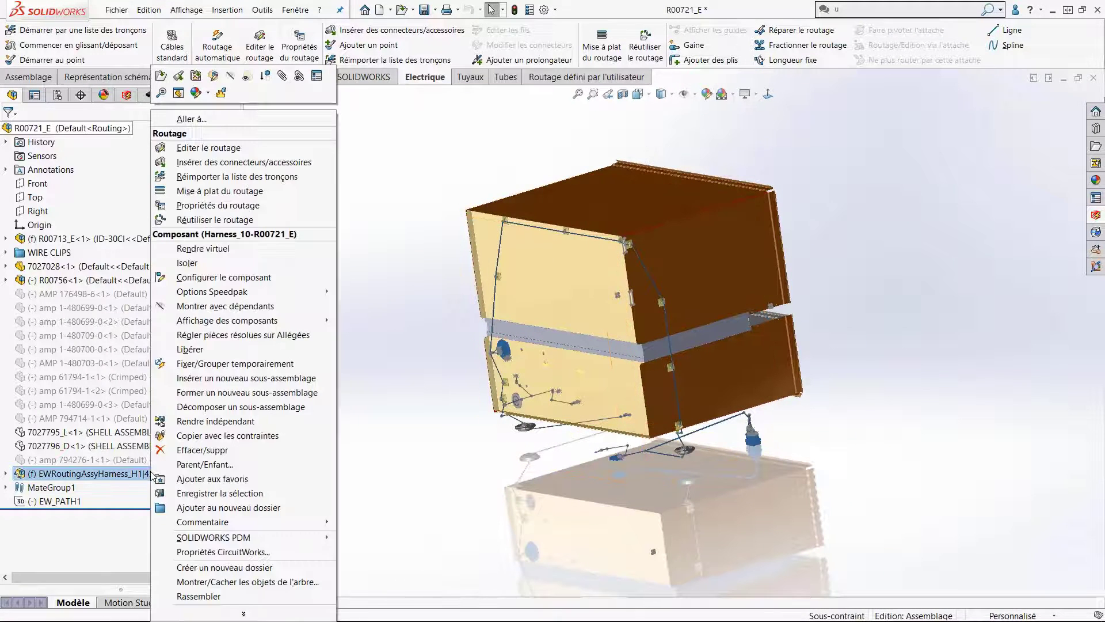
left_click(206, 192)
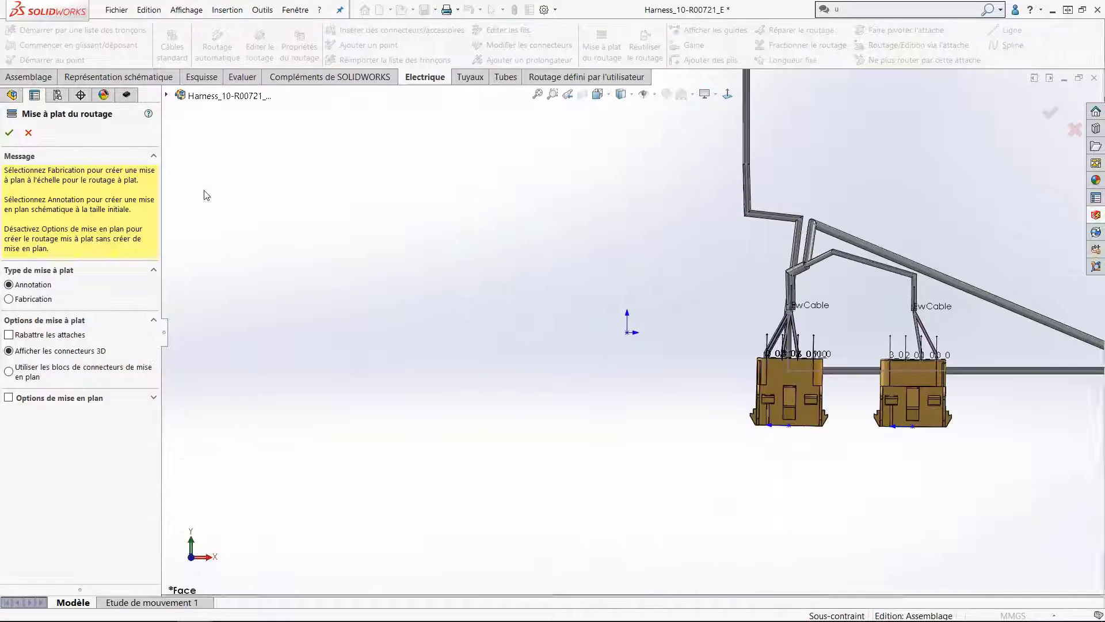
left_click(538, 94)
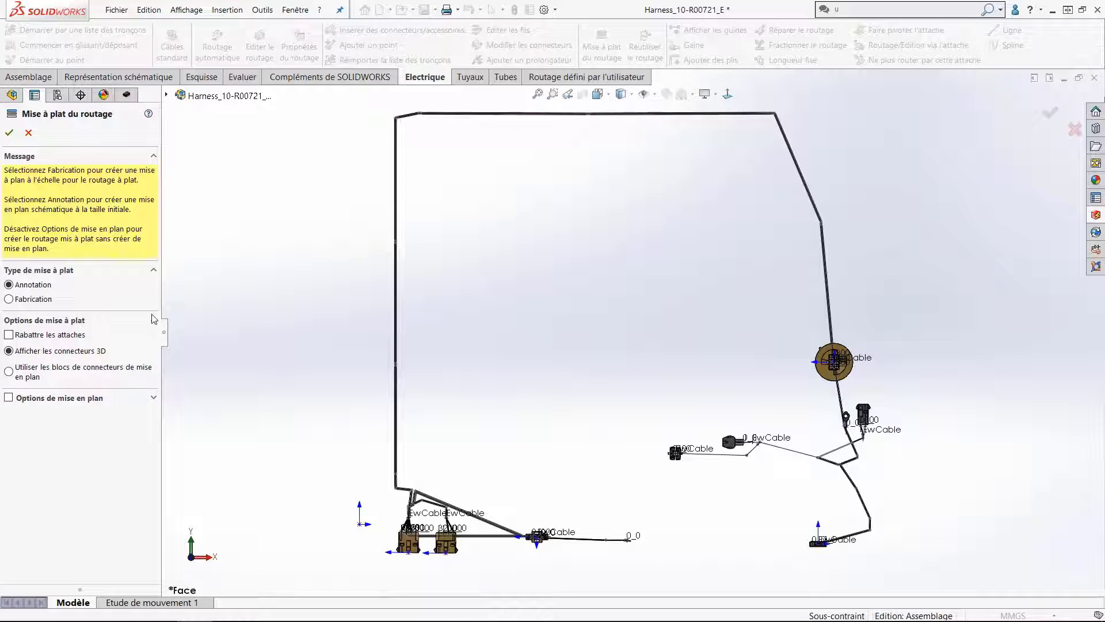
left_click(25, 299)
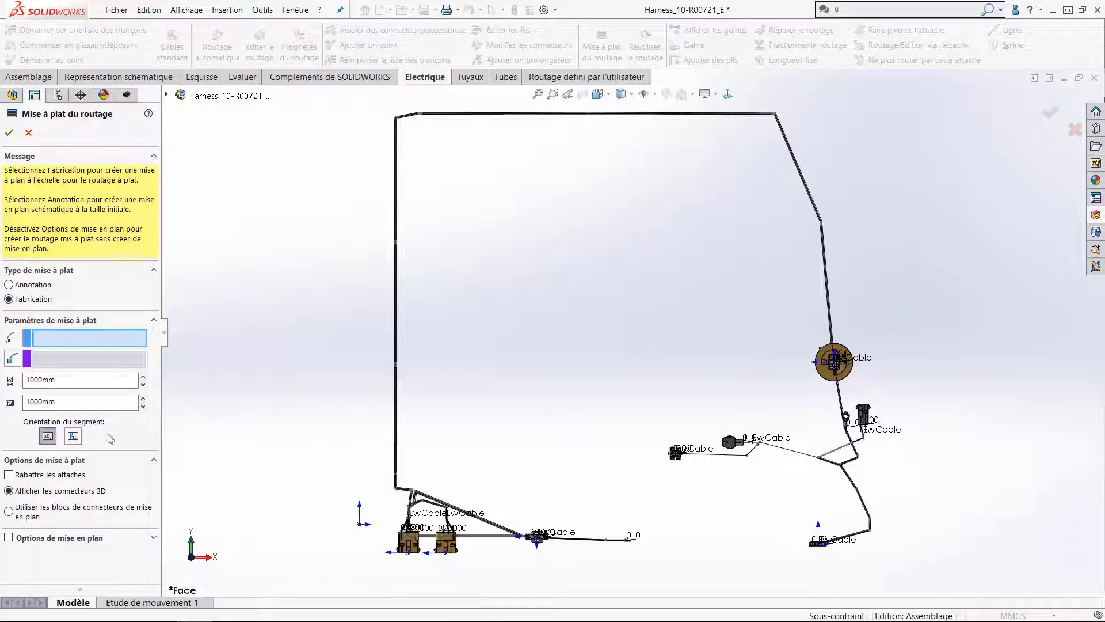
left_click(42, 286)
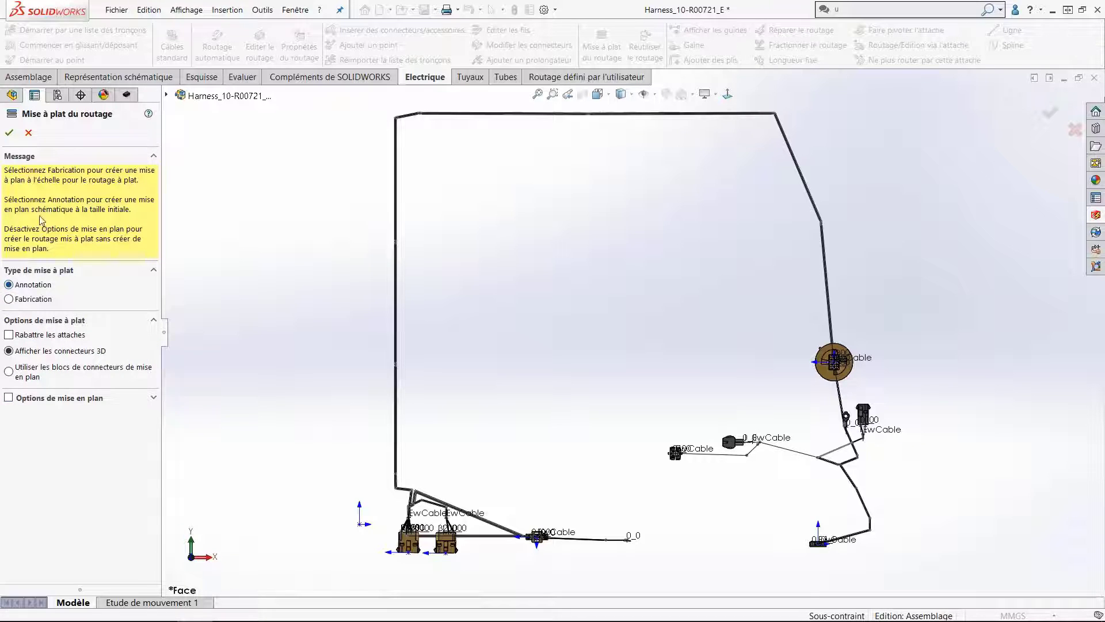
left_click(10, 134)
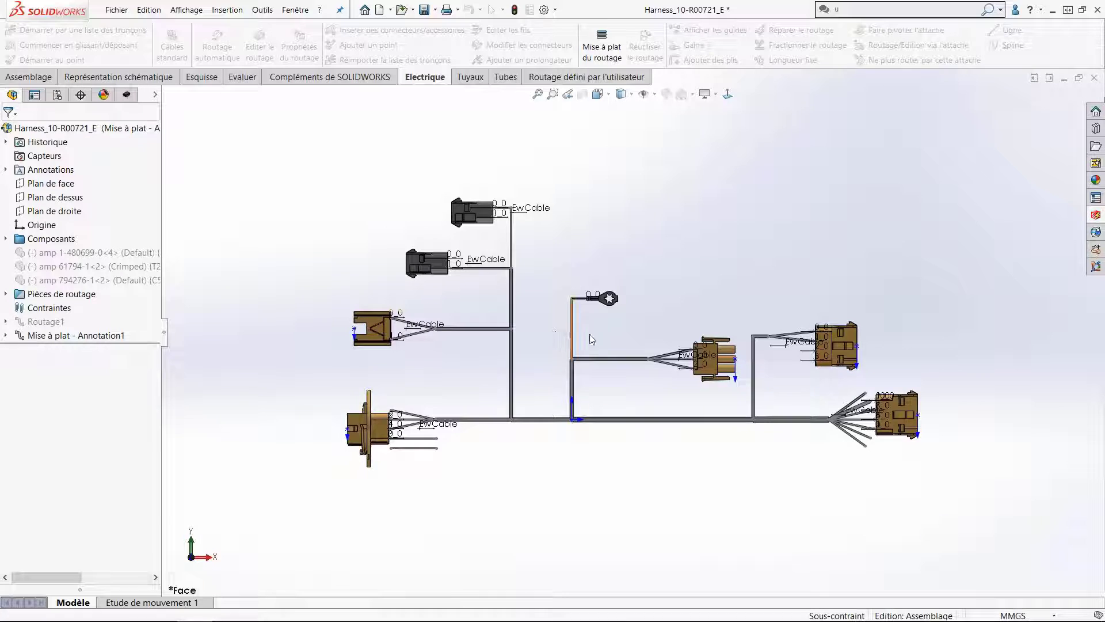
- Orient the upper-right connector's branch vertically in the flattened route, and hide the routing points and their labels
right_click(764, 340)
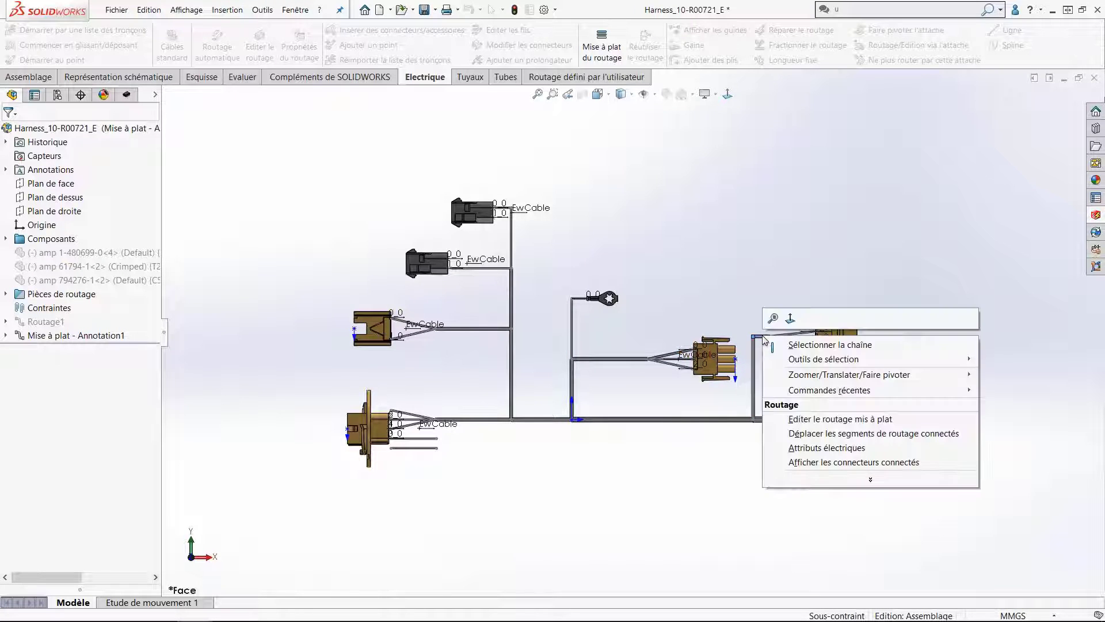
left_click(827, 420)
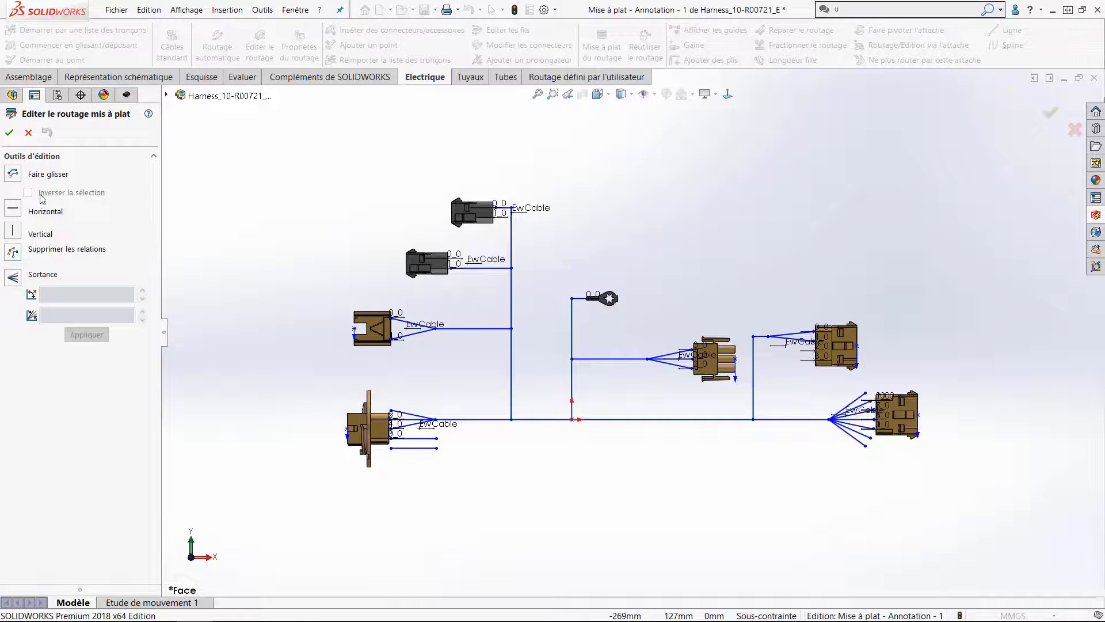
left_click(13, 231)
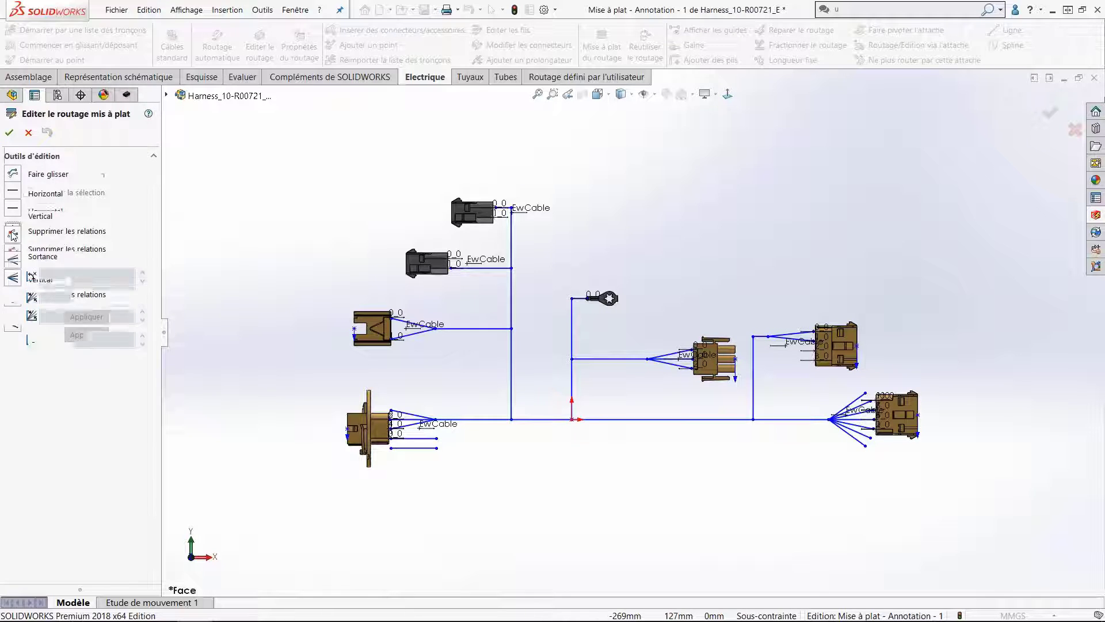
left_click(764, 340)
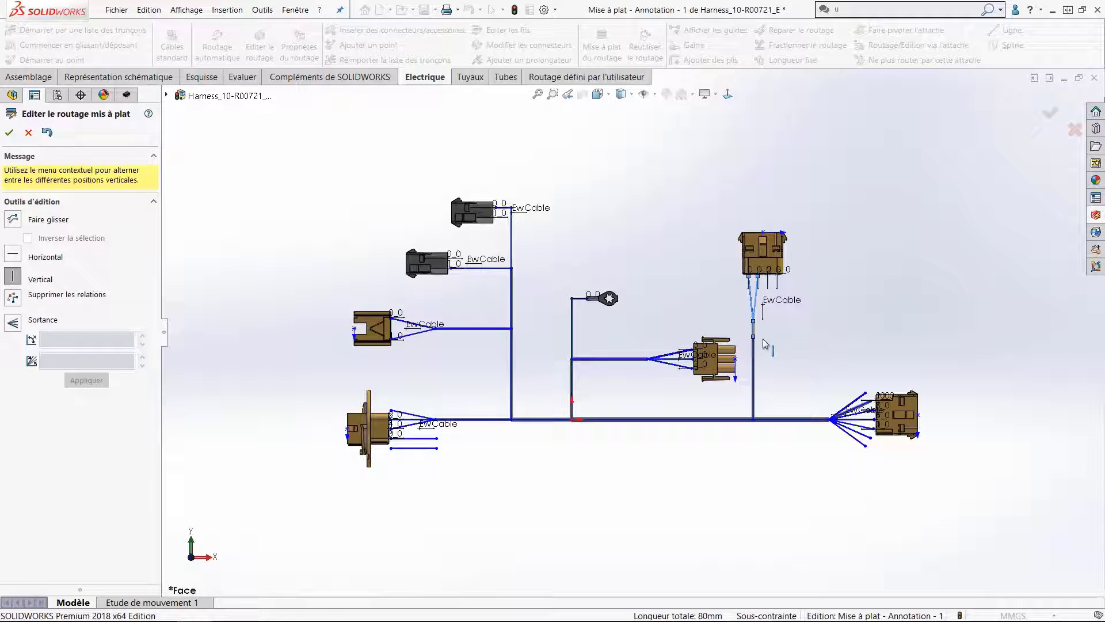
left_click(764, 341)
left_click(765, 341)
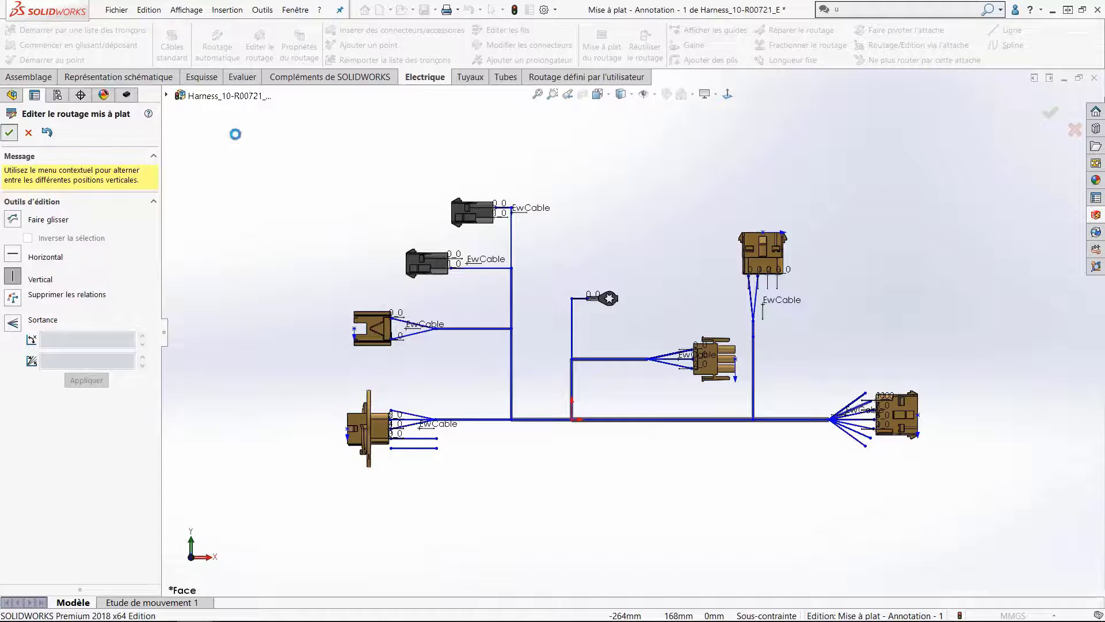
left_click(654, 94)
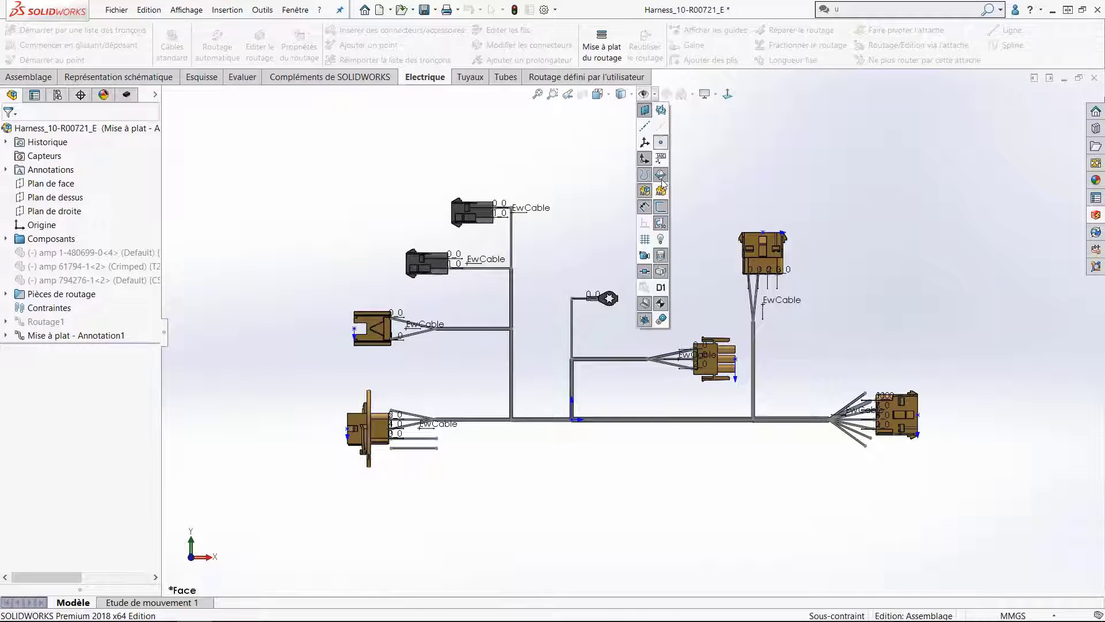
left_click(648, 273)
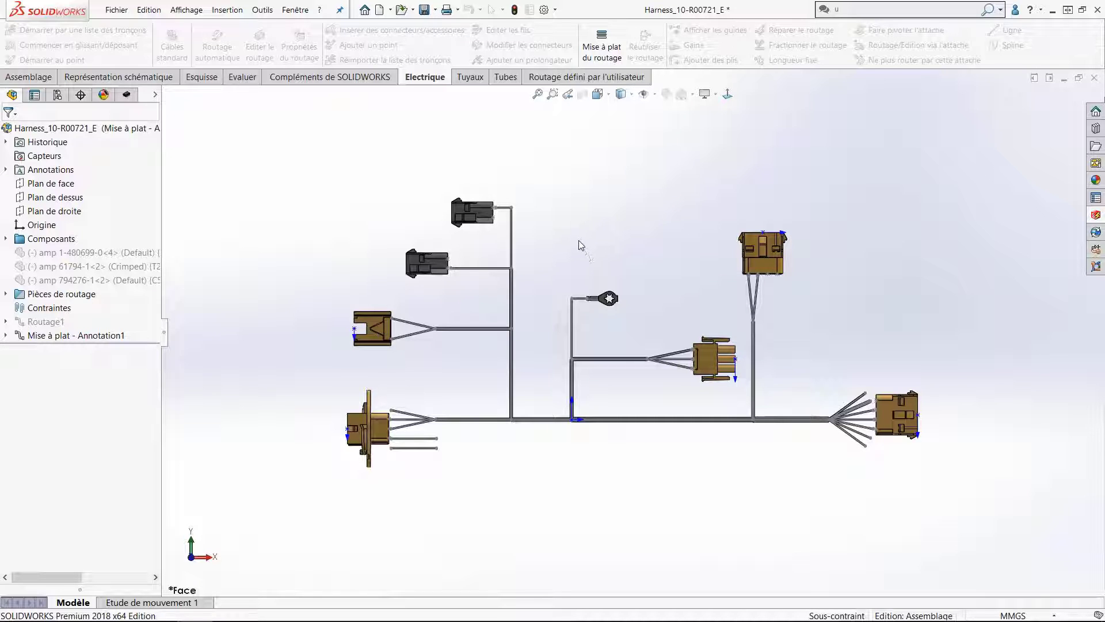
- Create the flattened harness drawing on a2 - landscape with the bom-standard BOM and balloons, excluding cut list and connector tables, adding a wire/cable length field
left_click(593, 38)
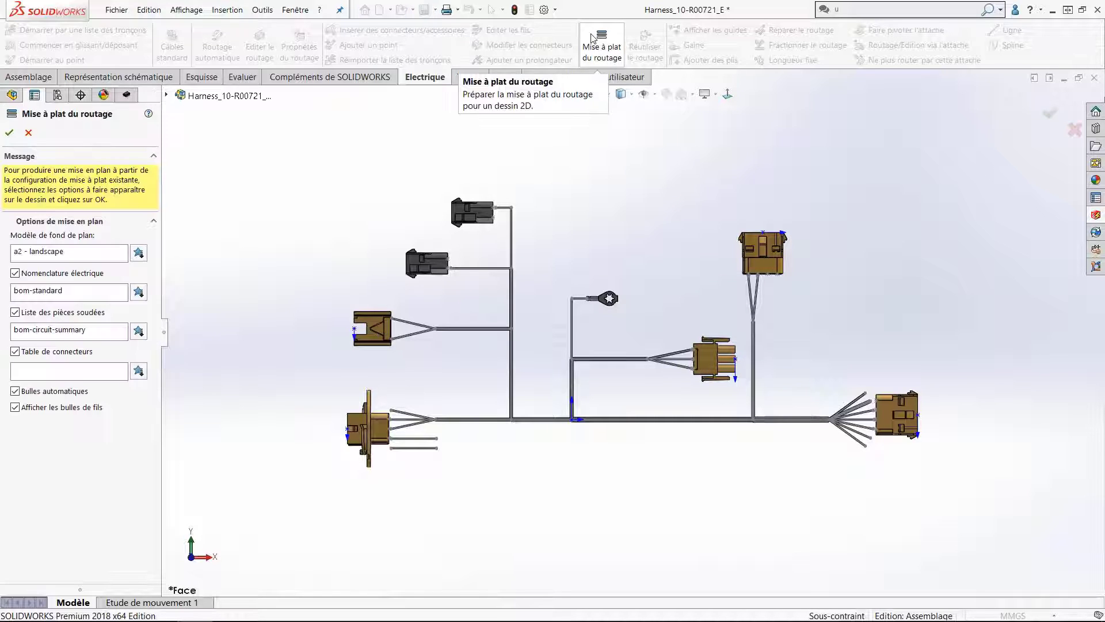
left_click(15, 351)
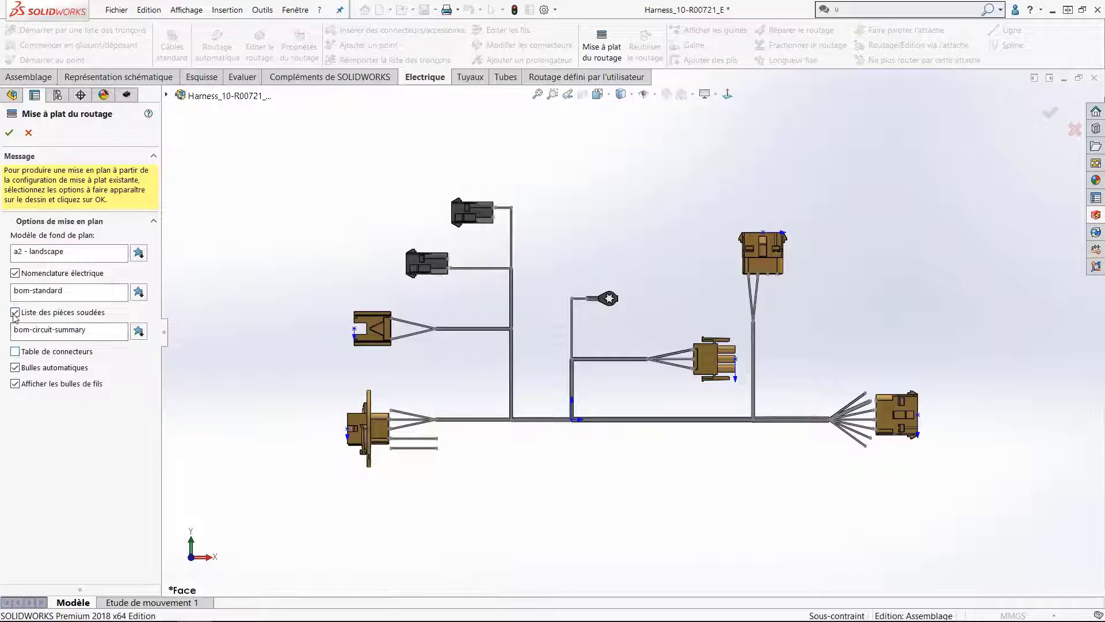
left_click(15, 312)
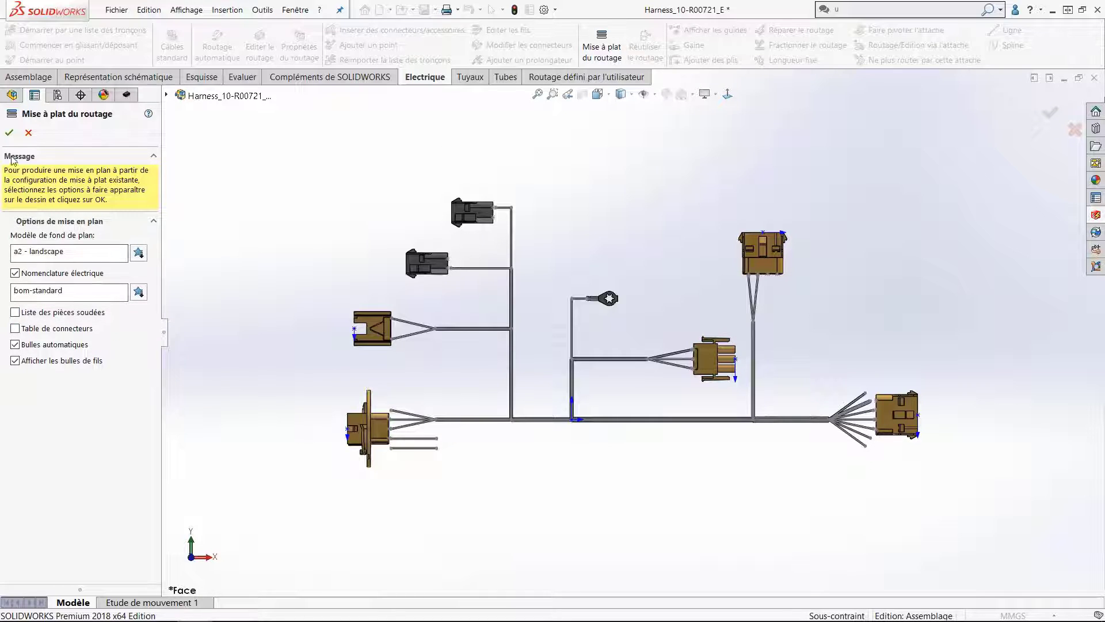
left_click(9, 132)
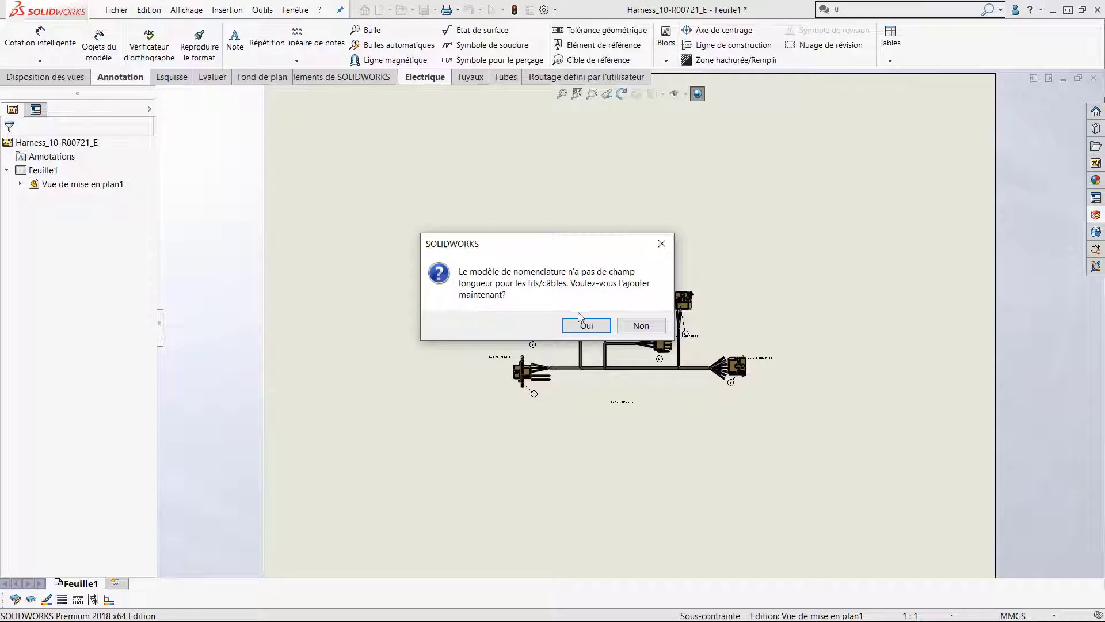
left_click(584, 325)
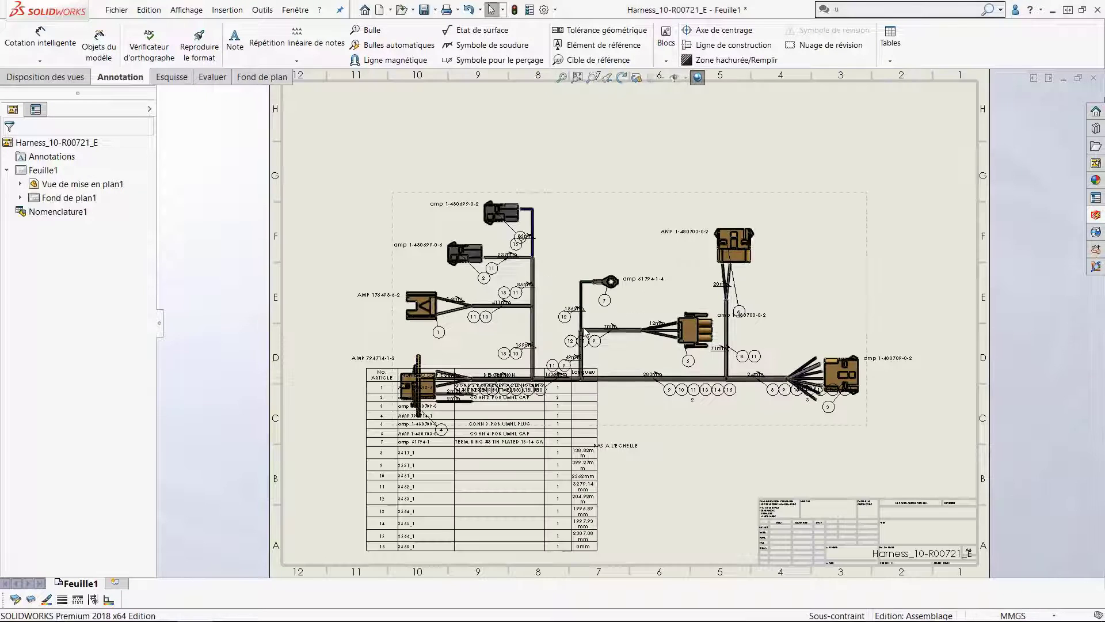
- Move the harness drawing view up clear of the bill of materials and rebuild the drawing
left_click_drag(633, 430, 693, 318)
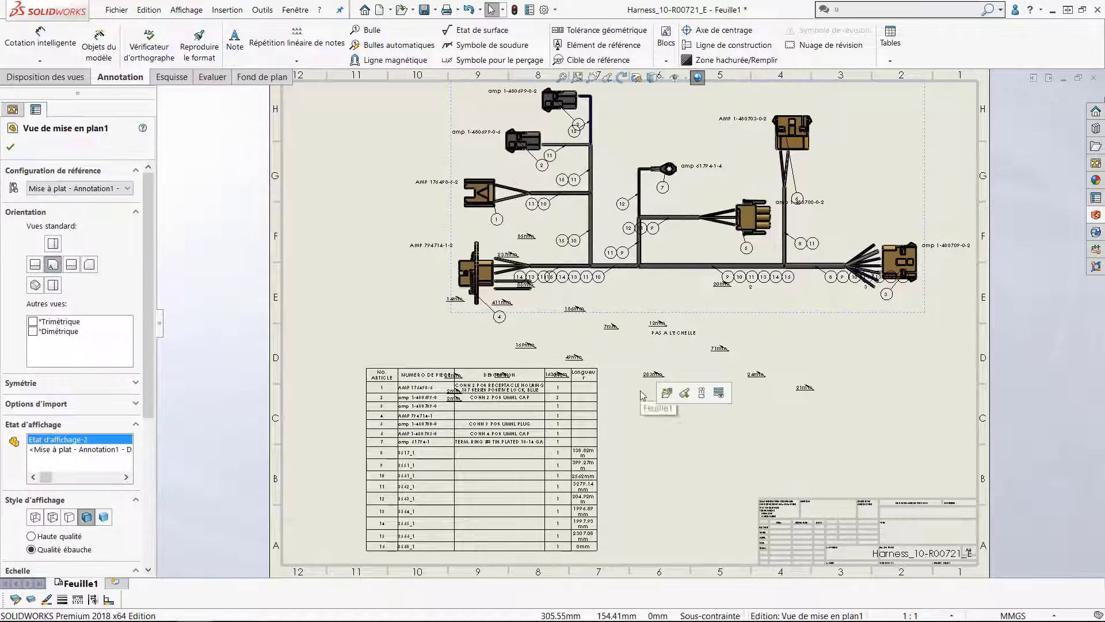
key("ctrl+q")
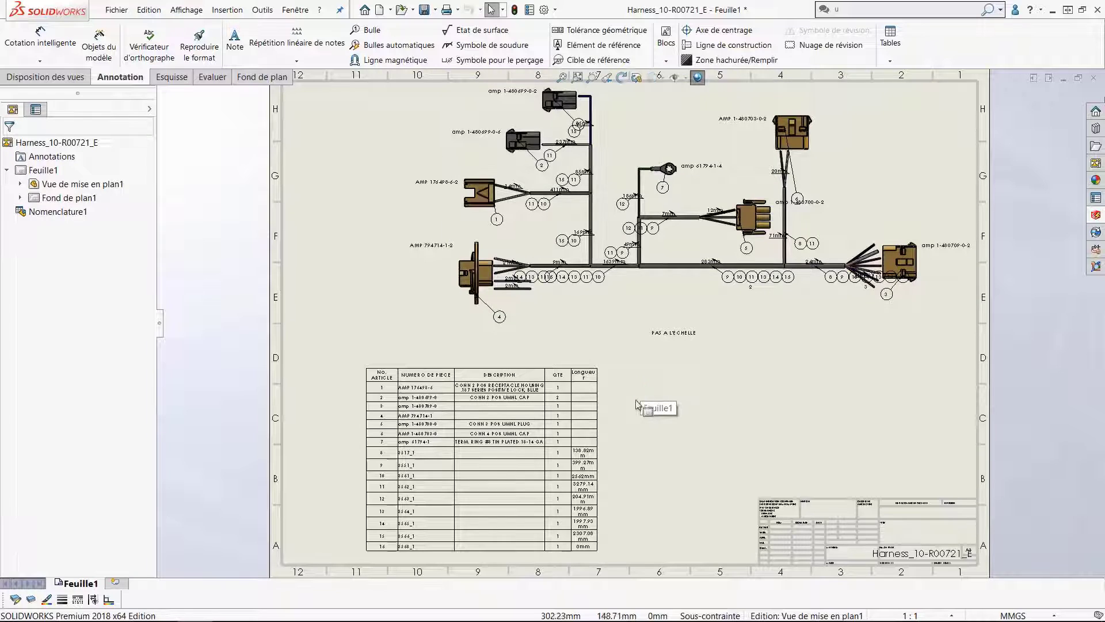
- Move the 283 mm length label higher above its main trunk segment in the harness view
scroll(783, 277, "down", 5)
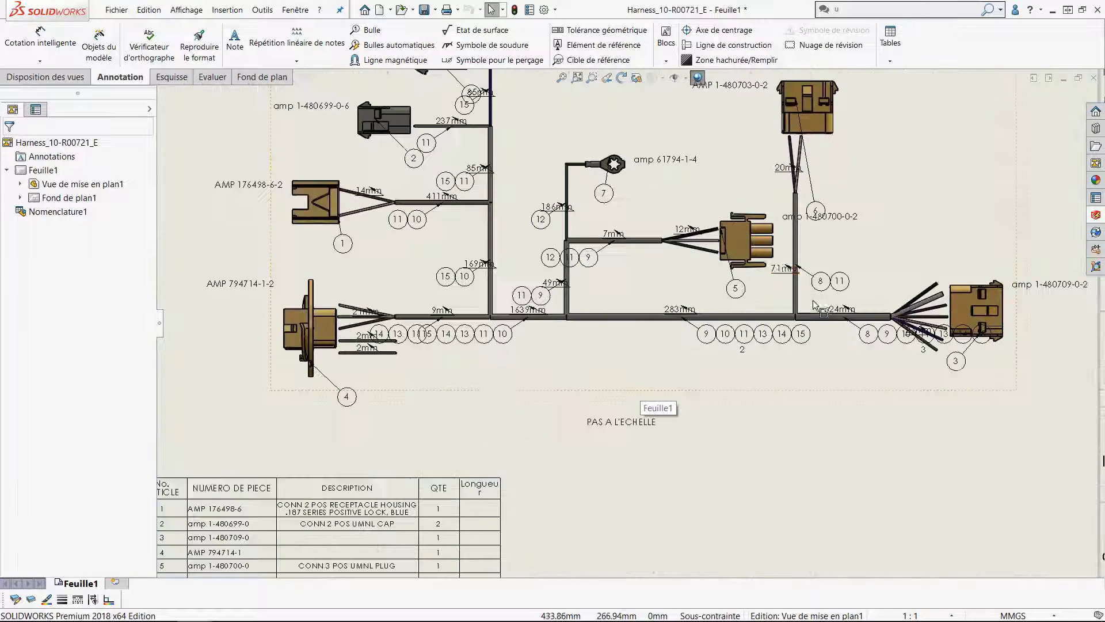
left_click(752, 364)
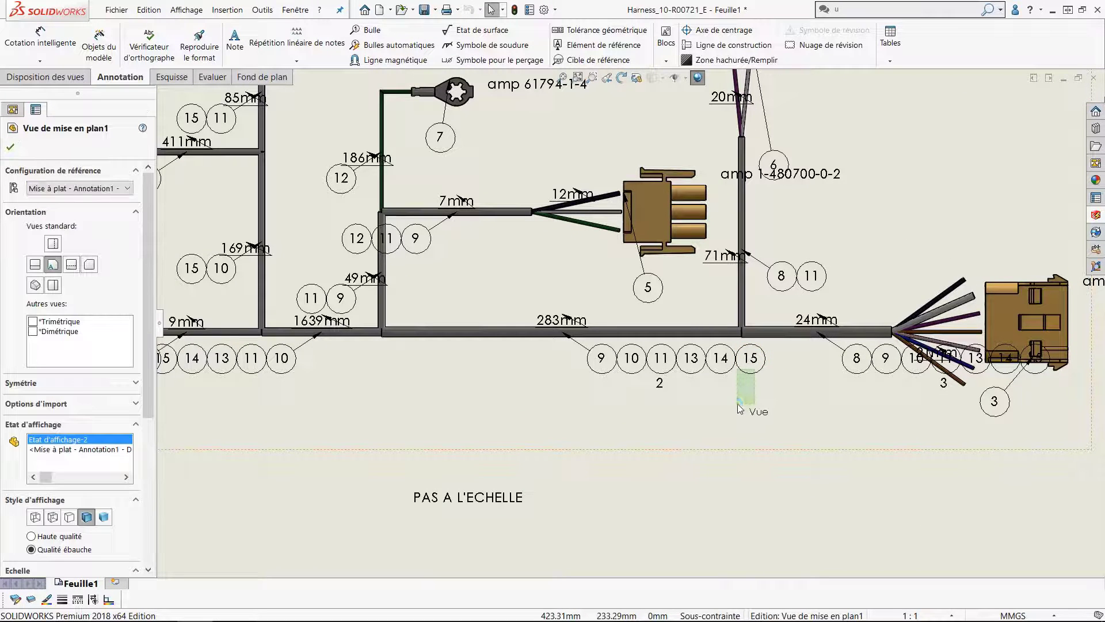
left_click(610, 386)
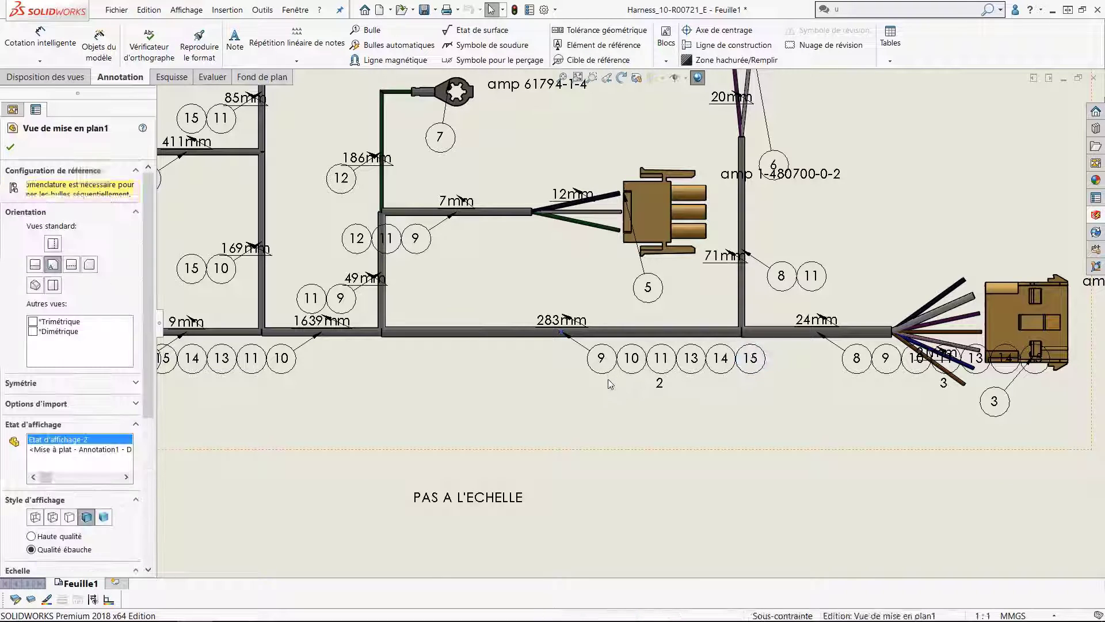
scroll(656, 386, "up", 2)
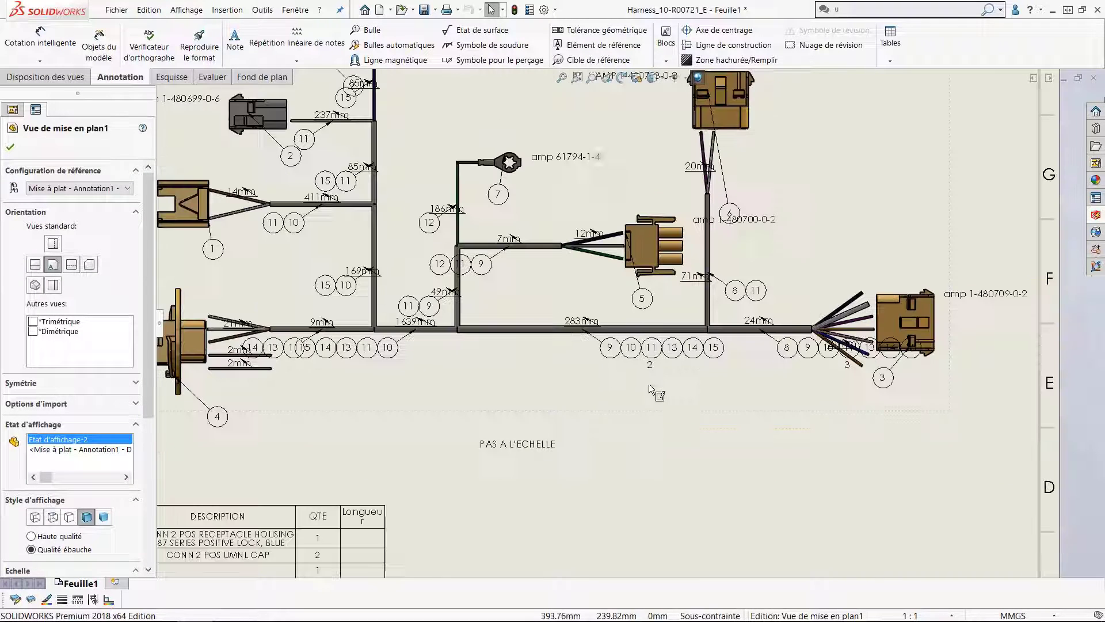
left_click(656, 455)
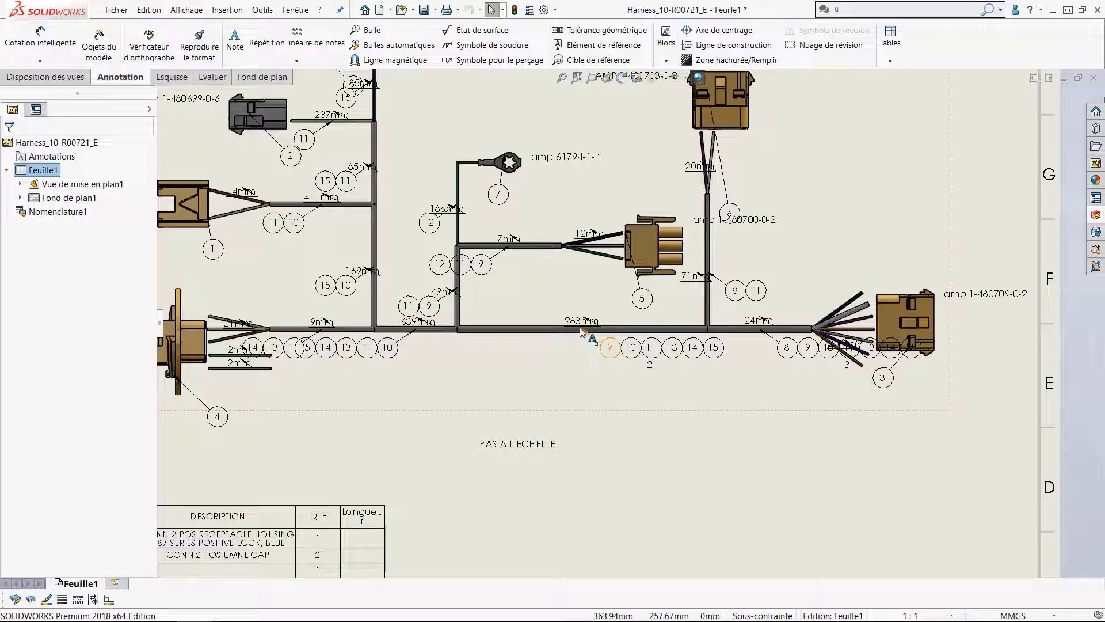
mouse_move(577, 318)
left_mouse_down()
mouse_move(565, 312)
mouse_move(574, 288)
left_mouse_up()
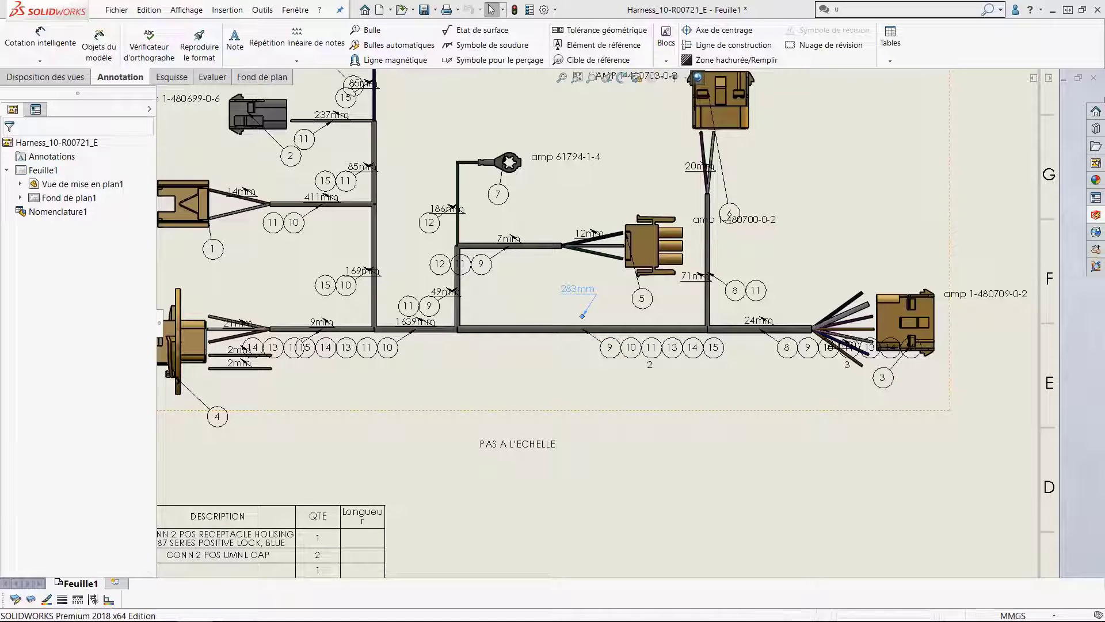
- Set the bill of materials' length column to the type PROPRIETE DU ROUTAGE with the property Longueur utile
key("f")
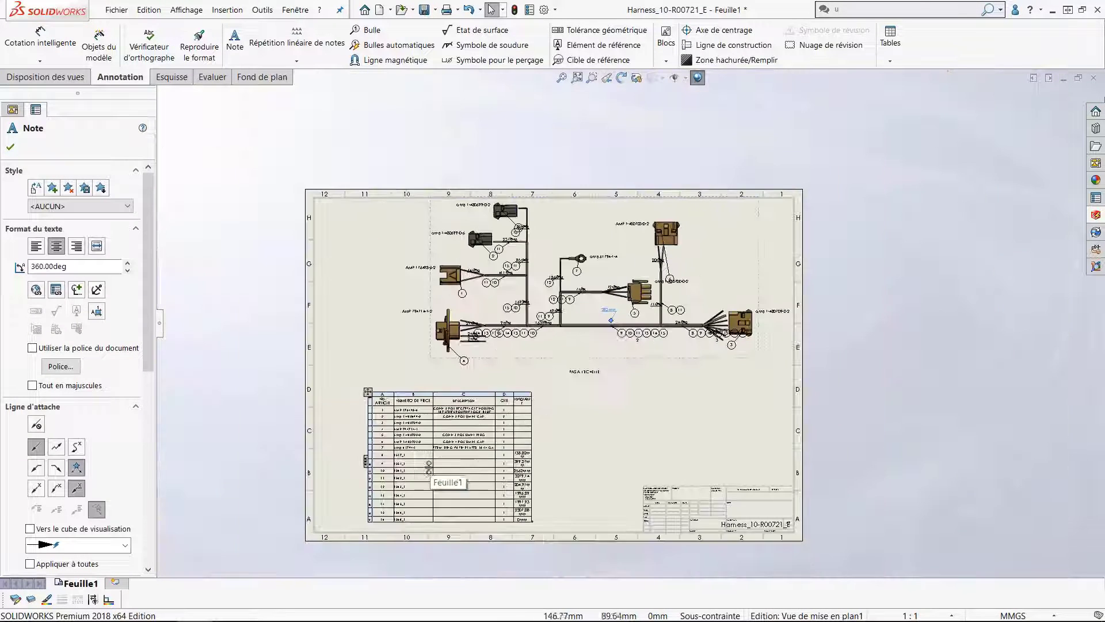
scroll(469, 485, "down", 5)
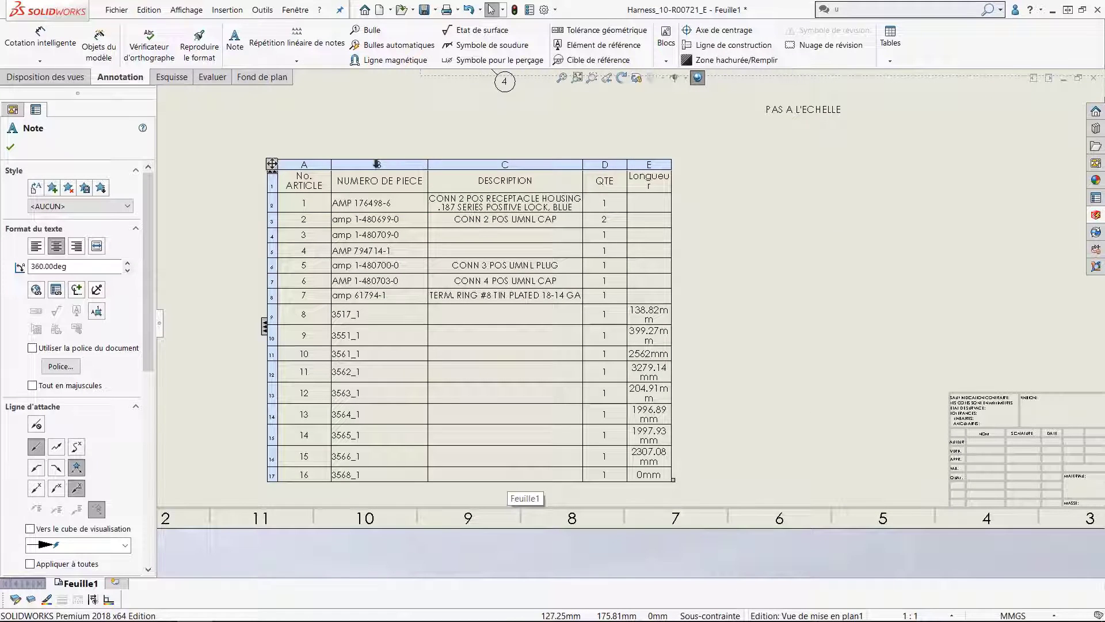
left_click(652, 164)
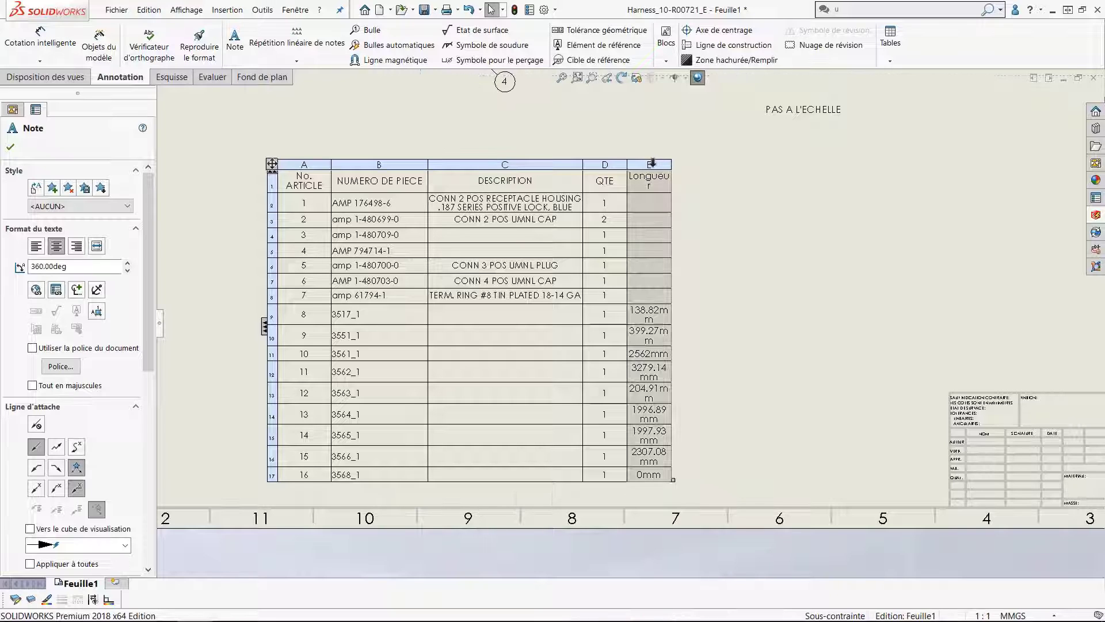
left_click(679, 117)
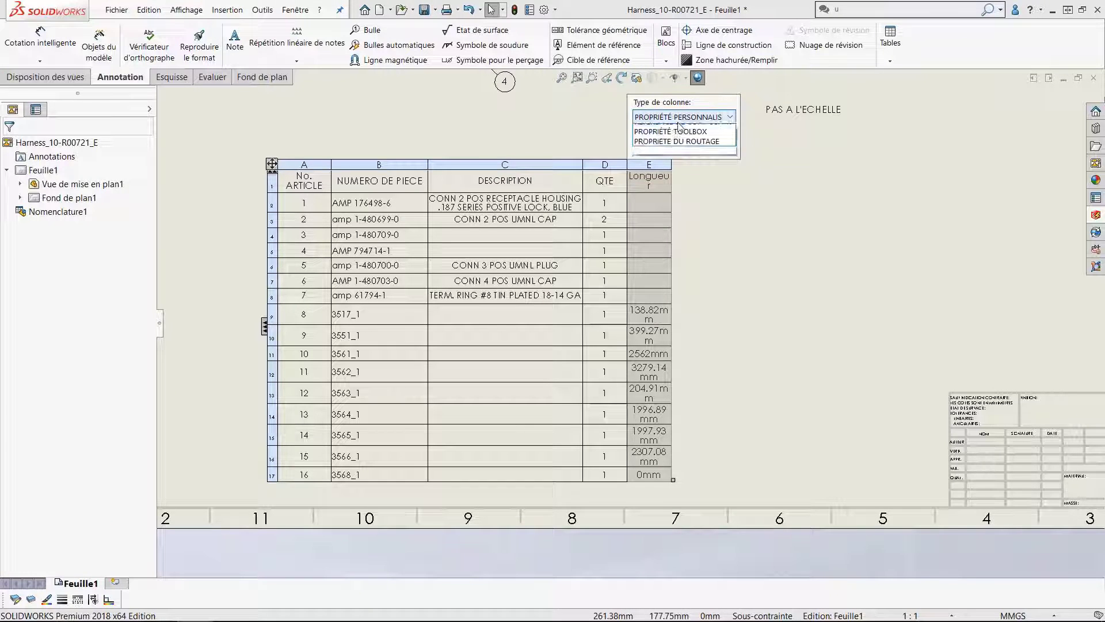
left_click(678, 197)
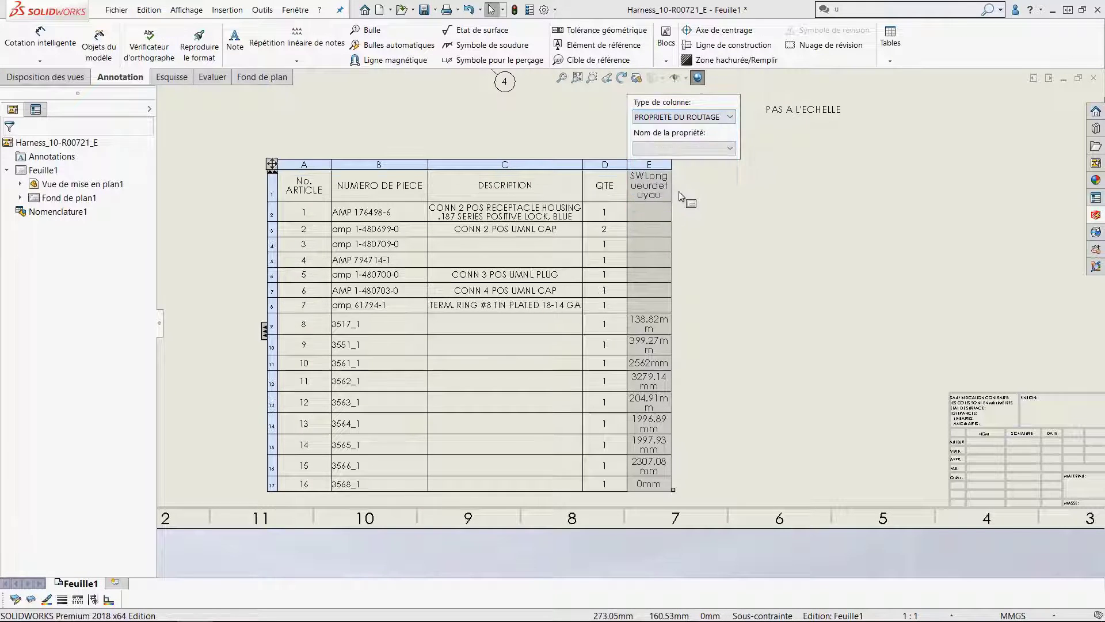
left_click(696, 150)
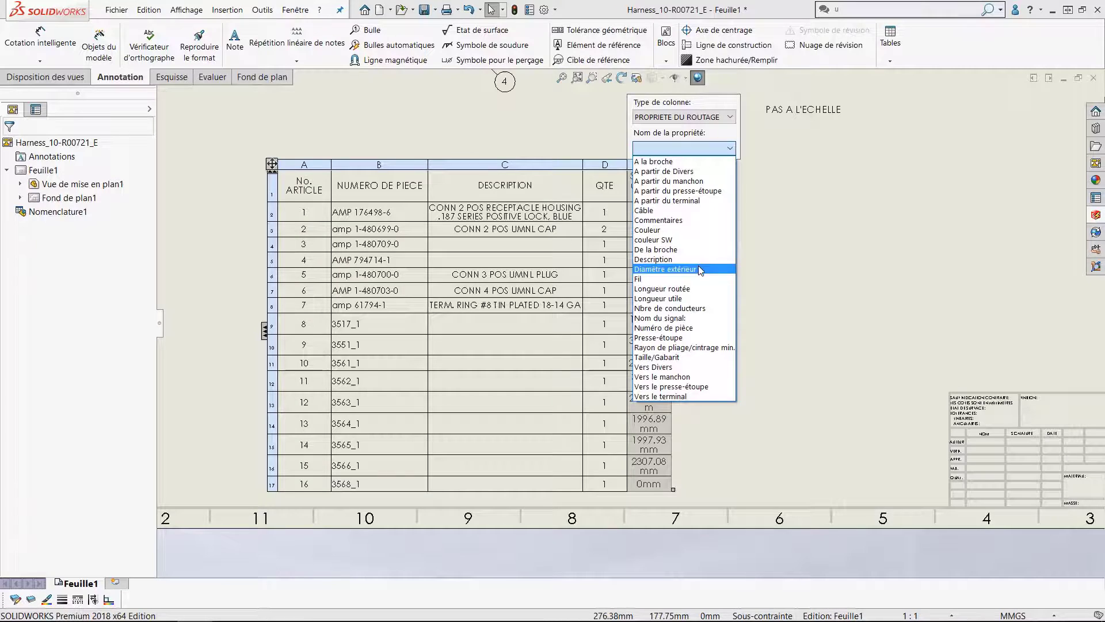
left_click(702, 300)
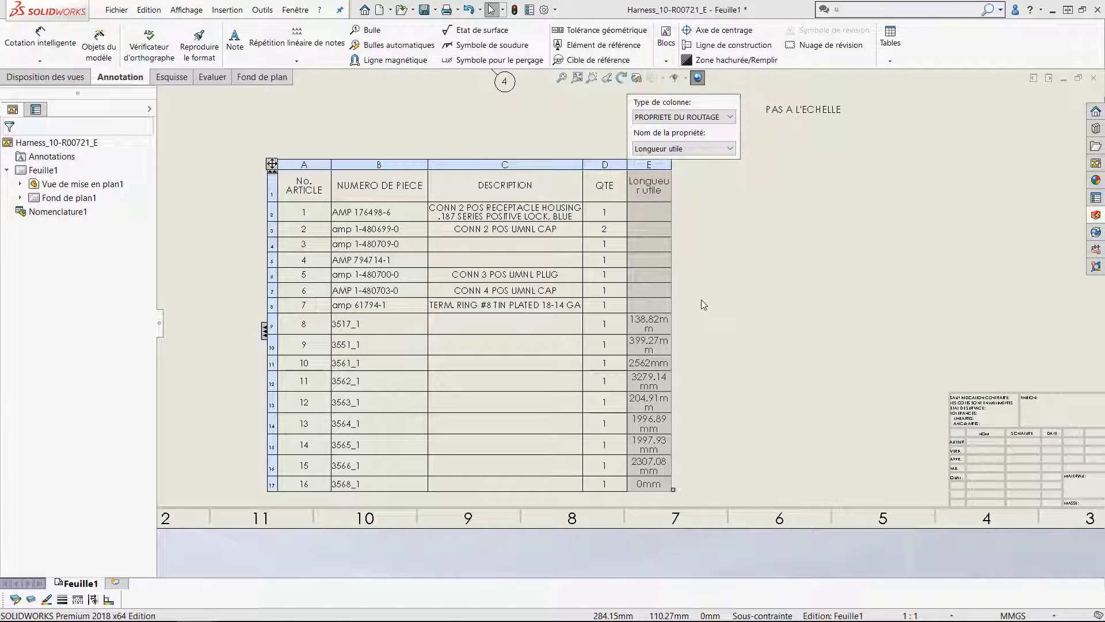
left_click(698, 260)
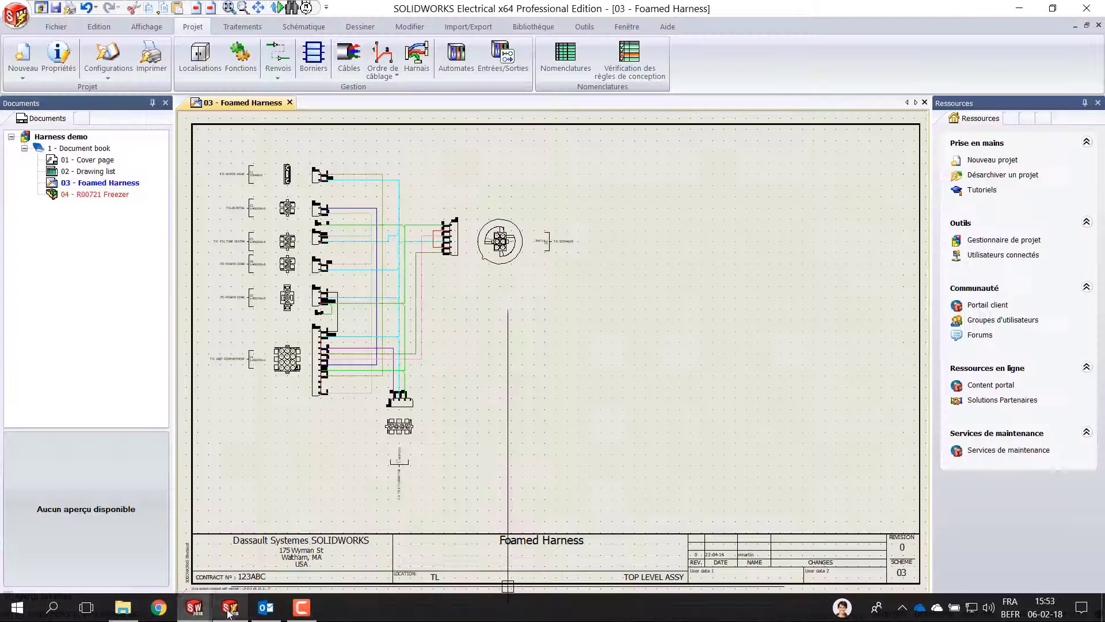
- Switch to SOLIDWORKS Electrical and review the project's material reports and the wire list by line style in the report manager
left_click(230, 609)
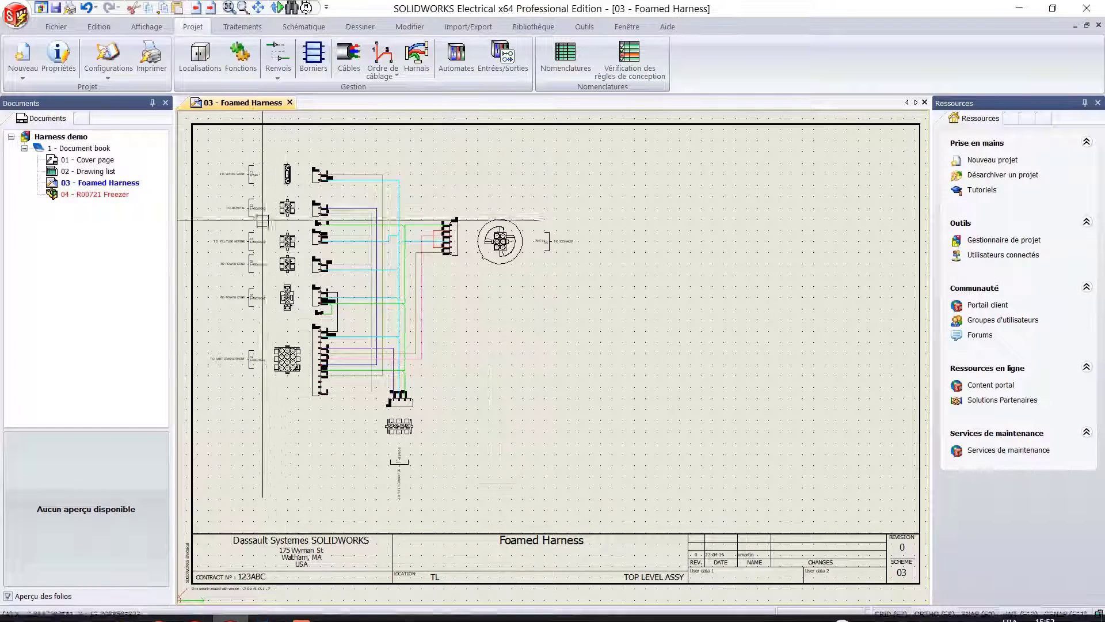
scroll(241, 198, "up", 3)
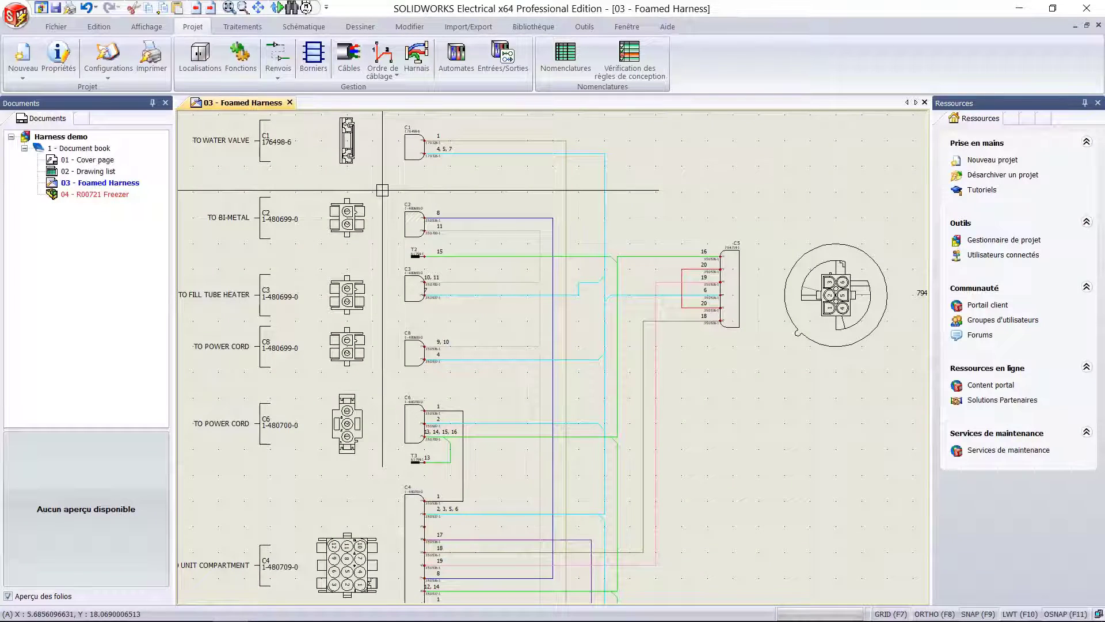
left_click(562, 55)
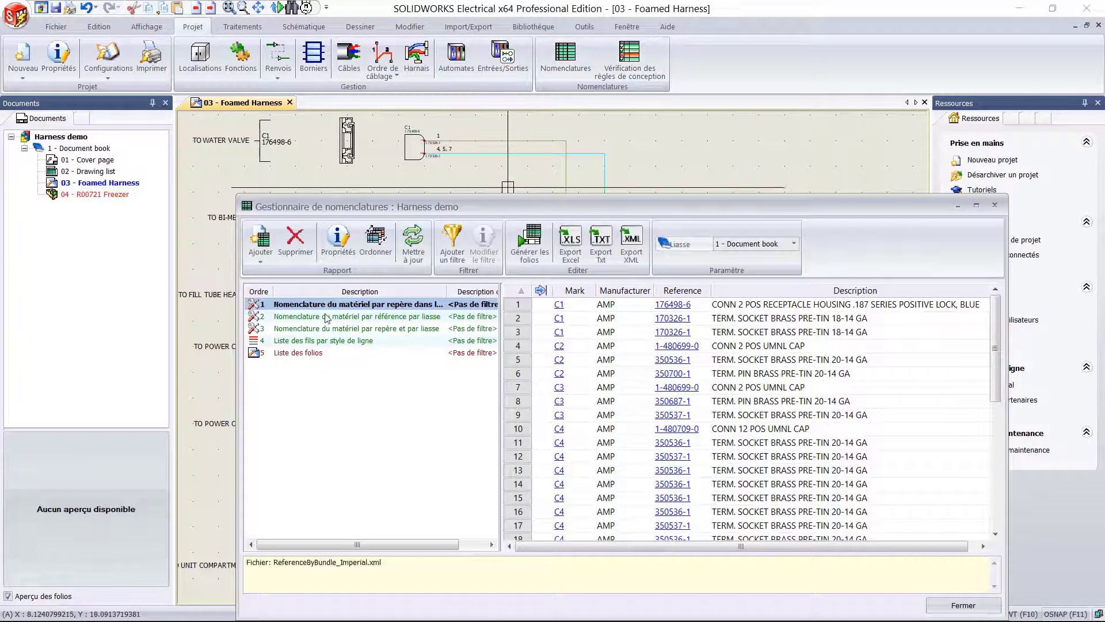
left_click(327, 316)
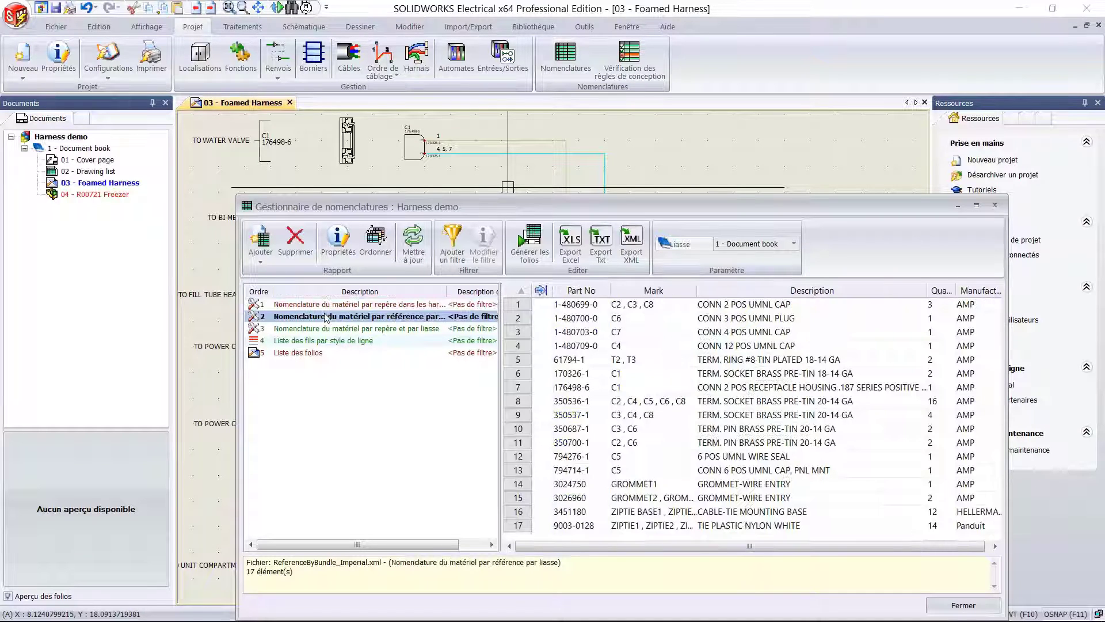
left_click(321, 328)
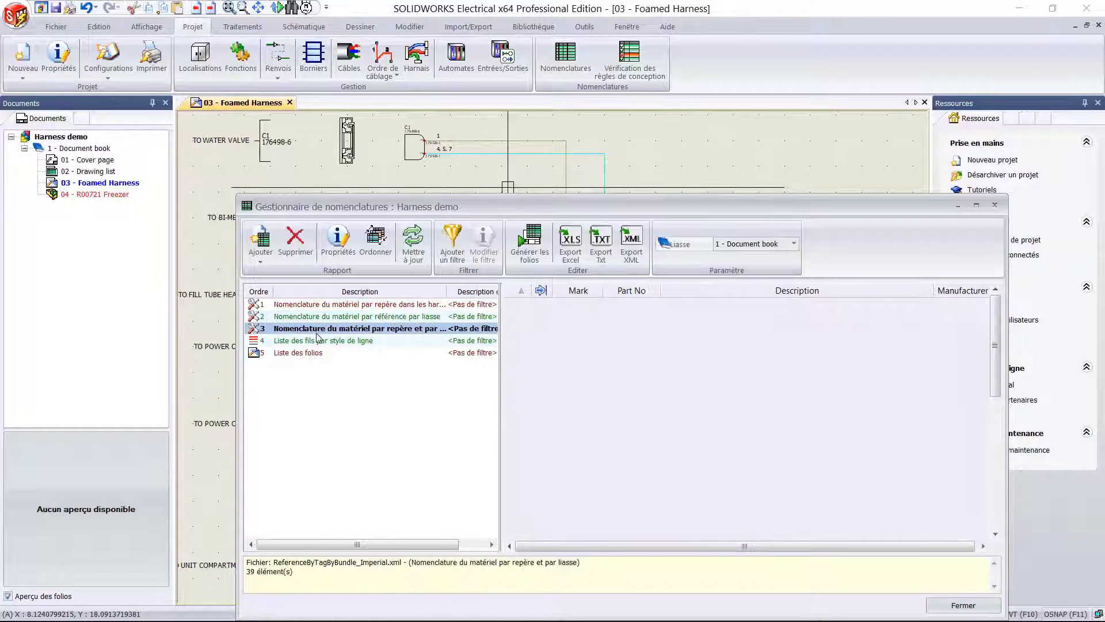
left_click(318, 342)
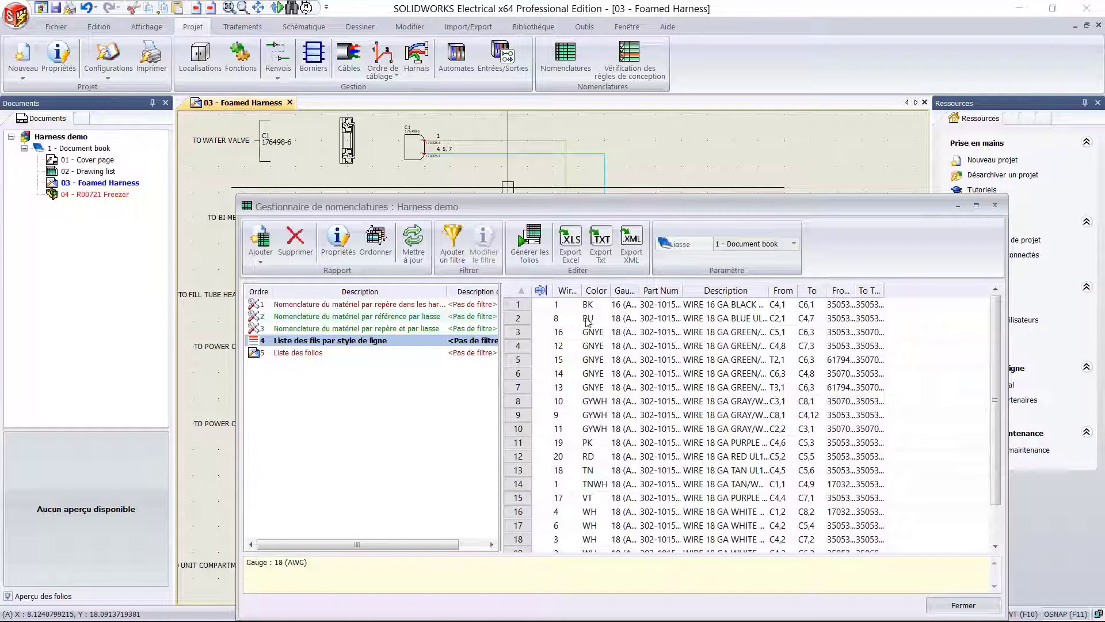
- Generate report folios for the three material lists, the wire list by line style and the folio list, and close the report manager
left_click(526, 246)
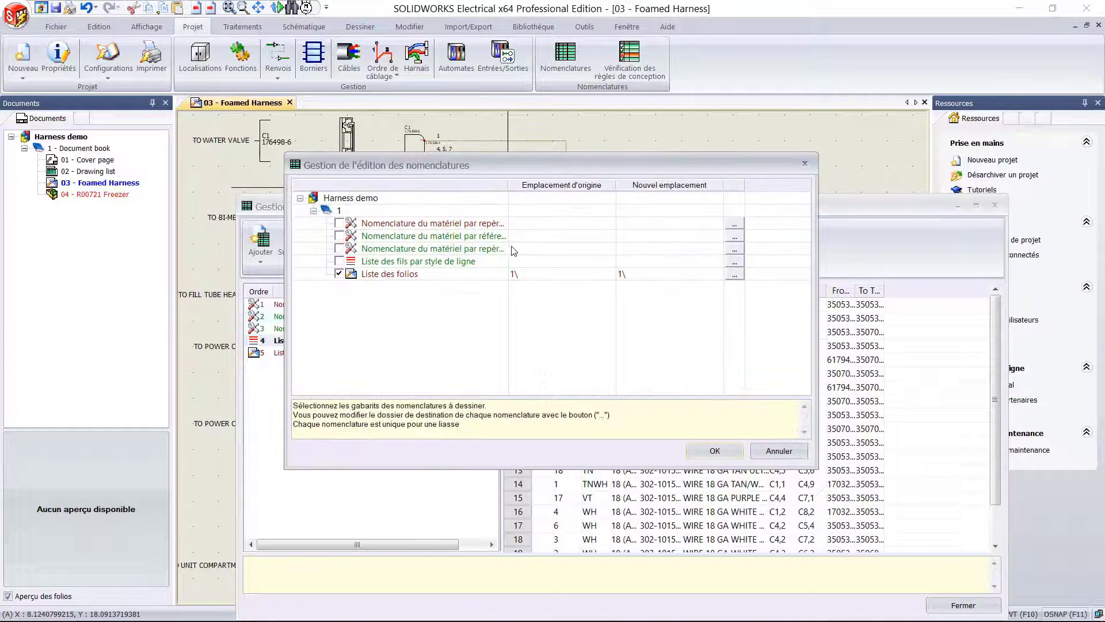
left_click(339, 261)
left_click(338, 249)
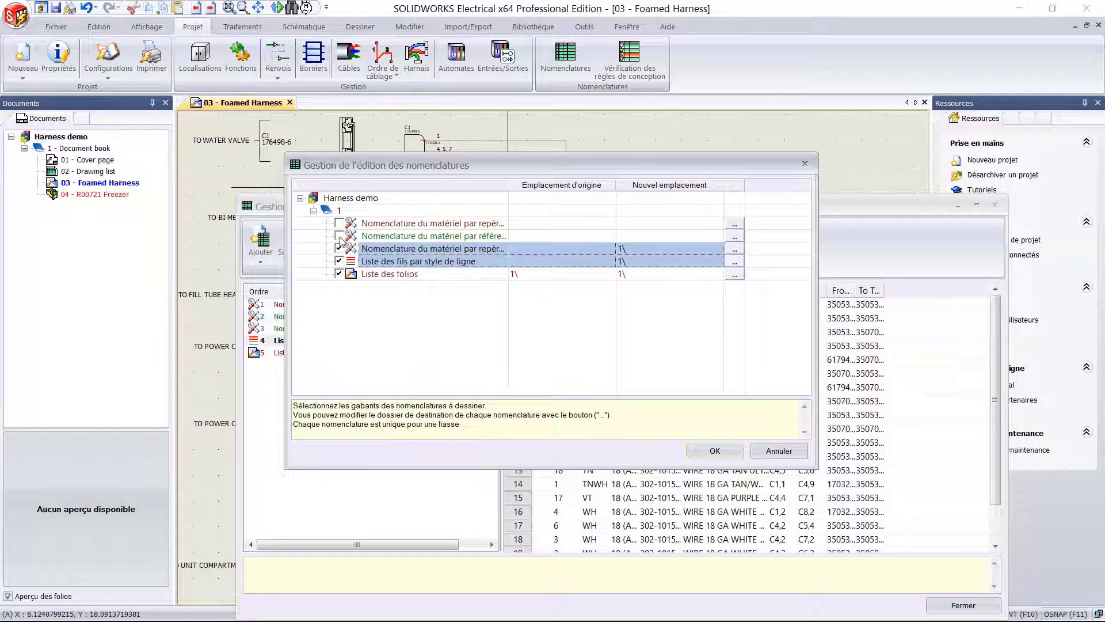
left_click(339, 235)
left_click(338, 223)
left_click(697, 450)
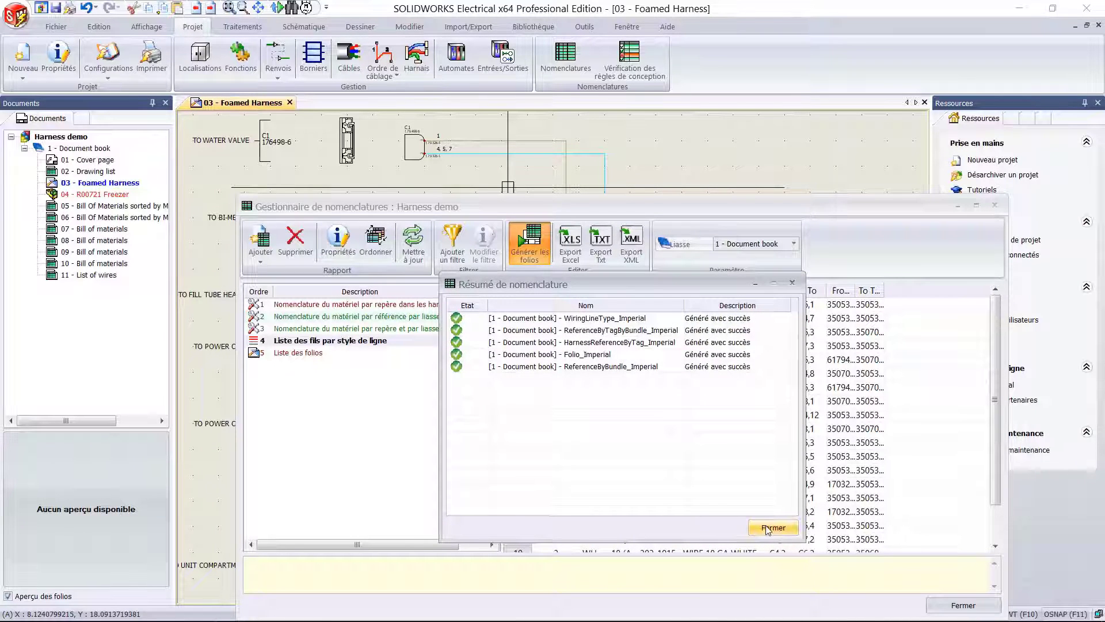
left_click(771, 525)
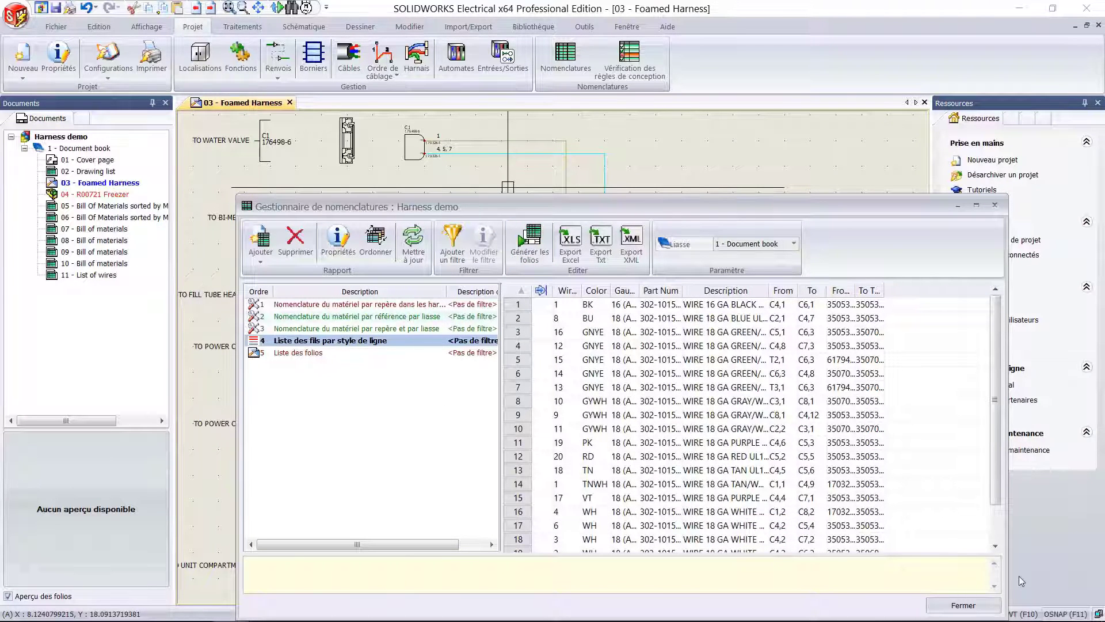
left_click(962, 605)
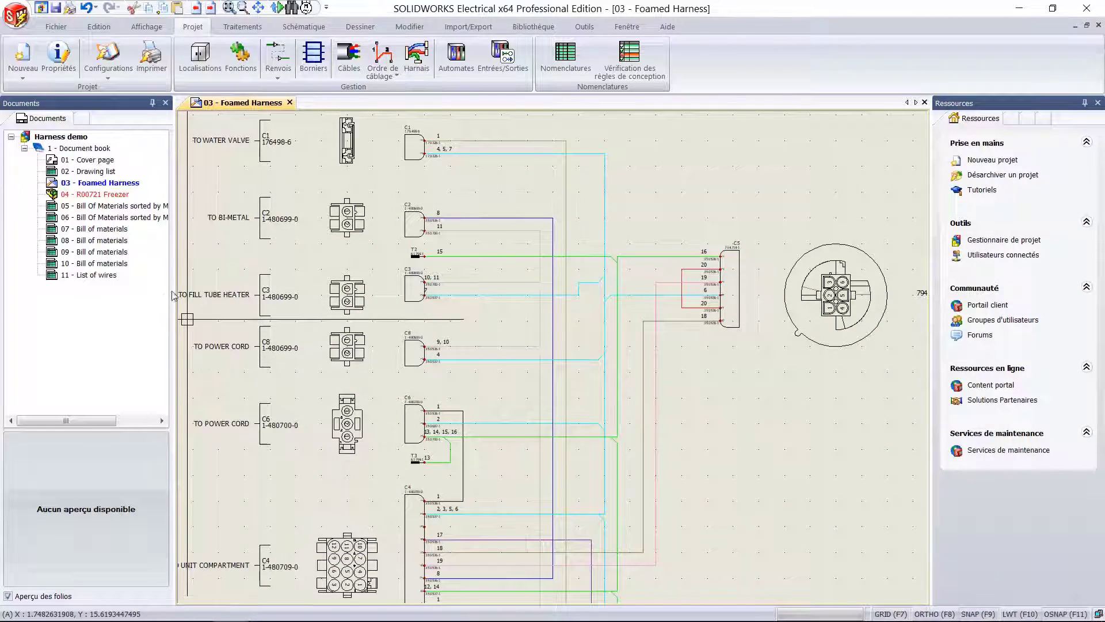
- Widen the document tree and open generated folios 05 and 06 to examine the harness bill of materials sorted by mark
left_click_drag(173, 289, 258, 287)
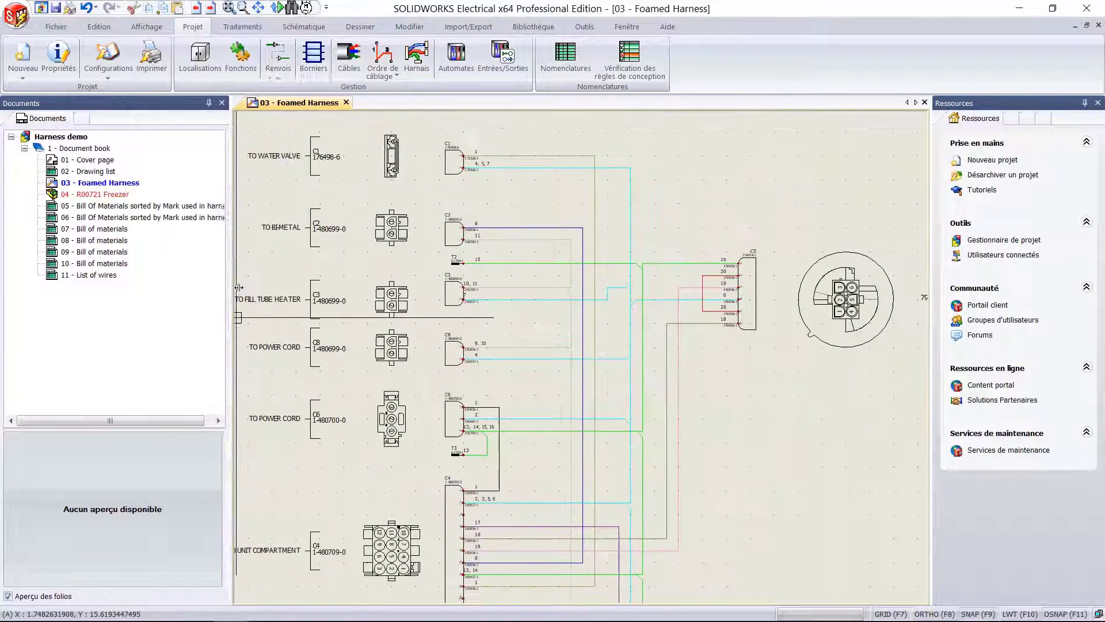
double_click(157, 206)
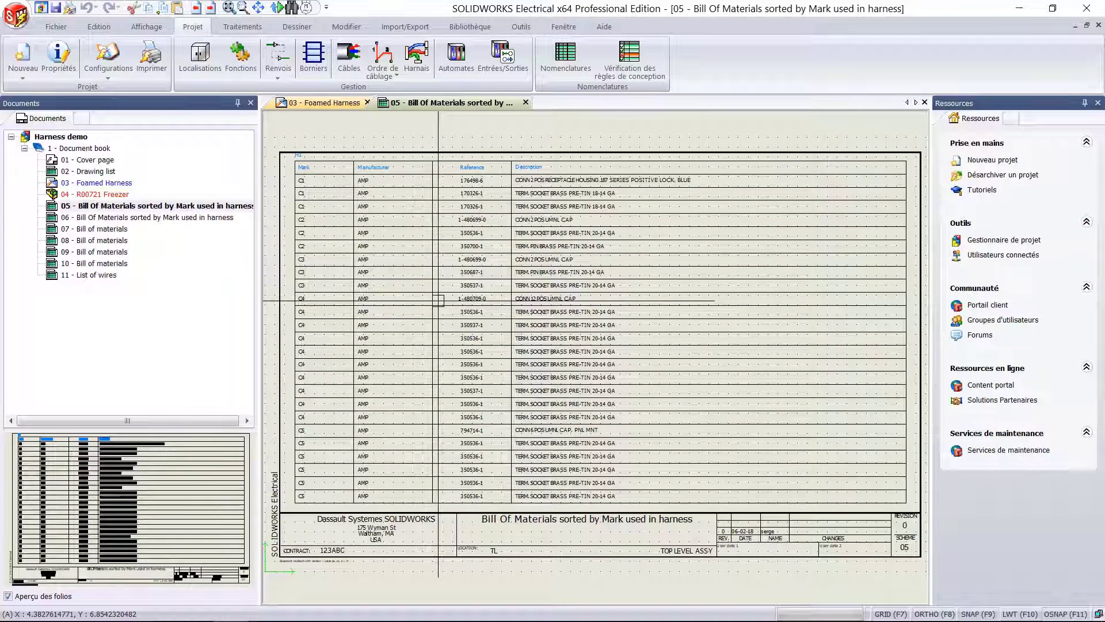
double_click(95, 218)
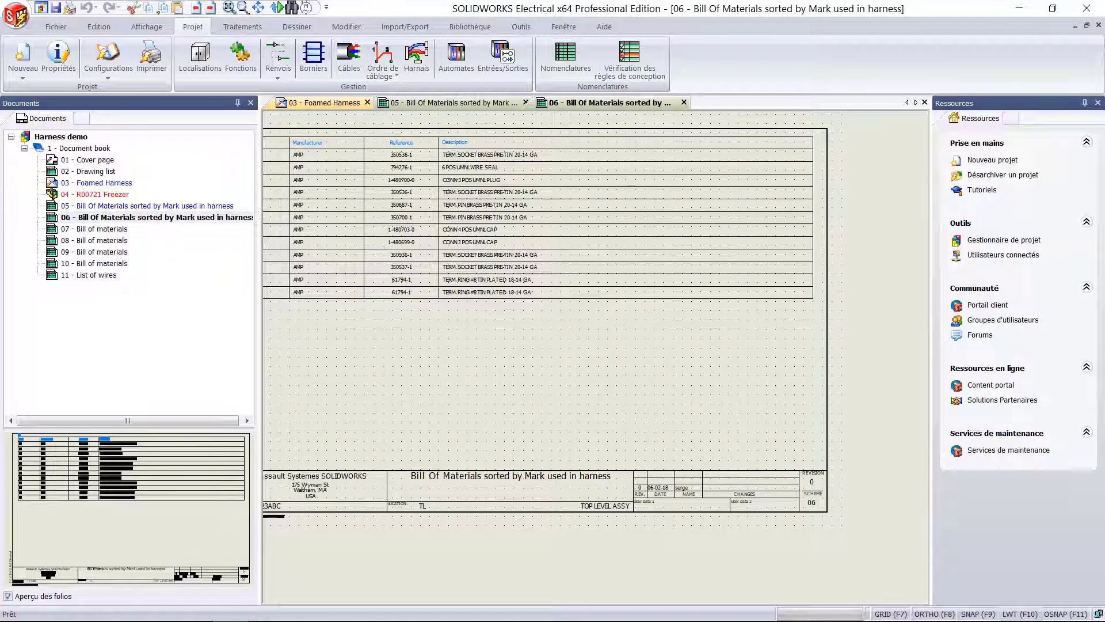
- Open folio 07, Bill of materials, and examine its marks, descriptions, quantities and manufacturers
double_click(107, 230)
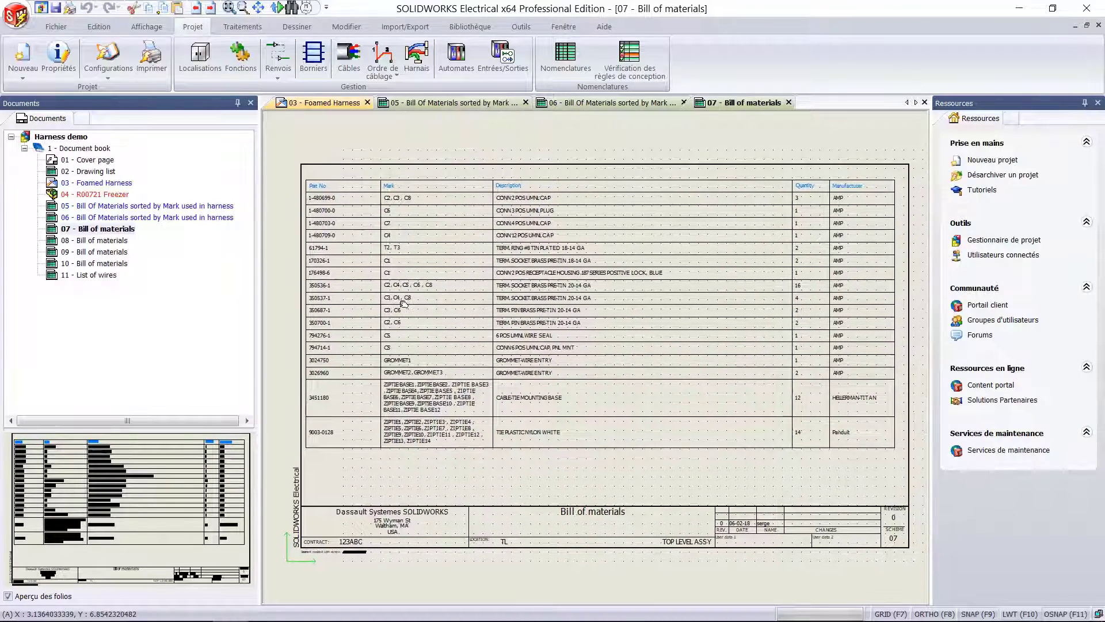
scroll(473, 251, "up", 1)
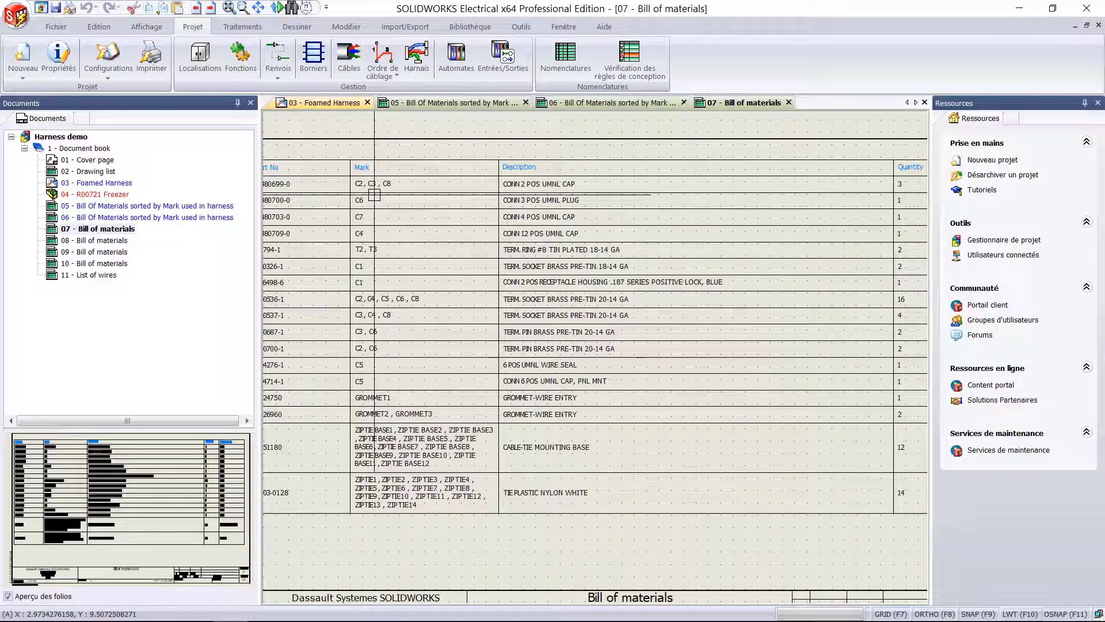
middle_click_drag(543, 185, 412, 186)
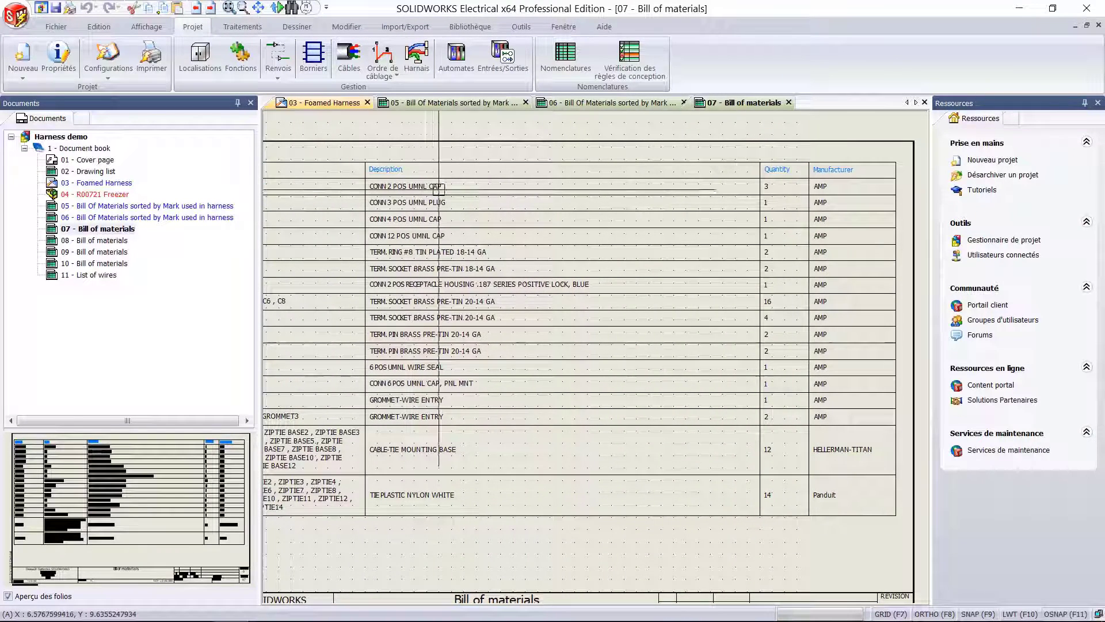
- Open folio 11, List of wires, and examine the wires' colors, gauges, part numbers, origins, destinations and terminals
double_click(94, 275)
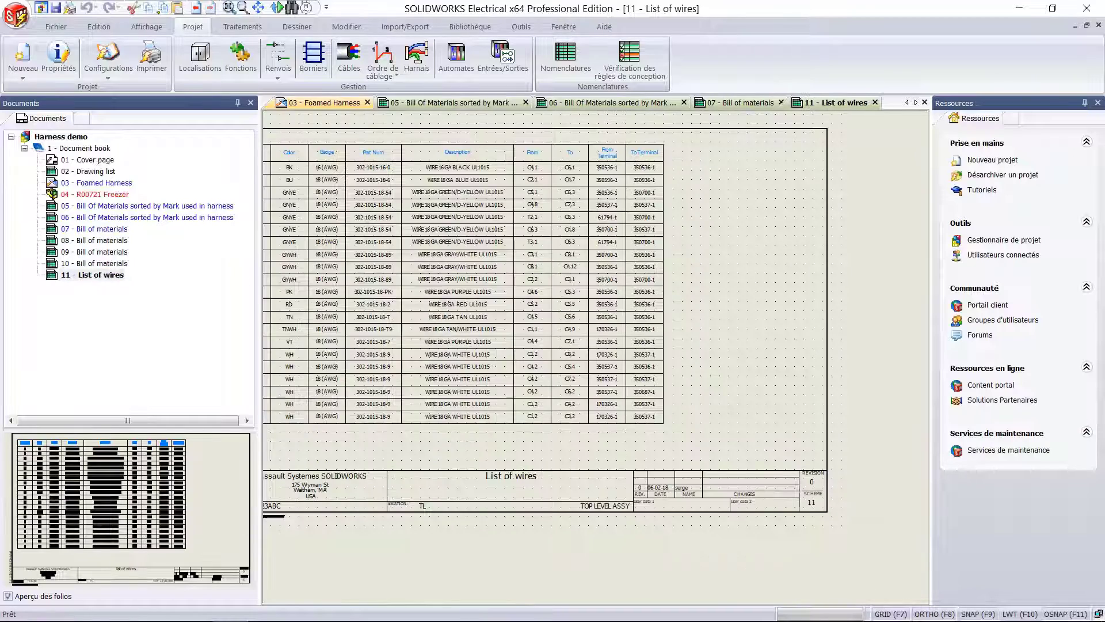
middle_click_drag(410, 271, 486, 271)
scroll(377, 166, "up", 2)
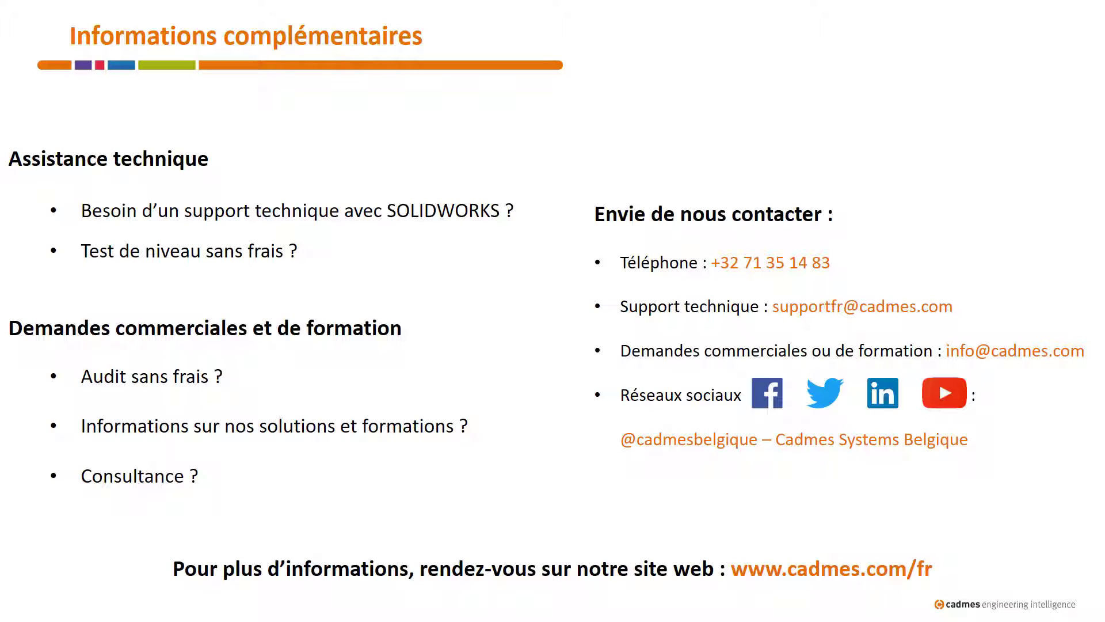
key("Right")
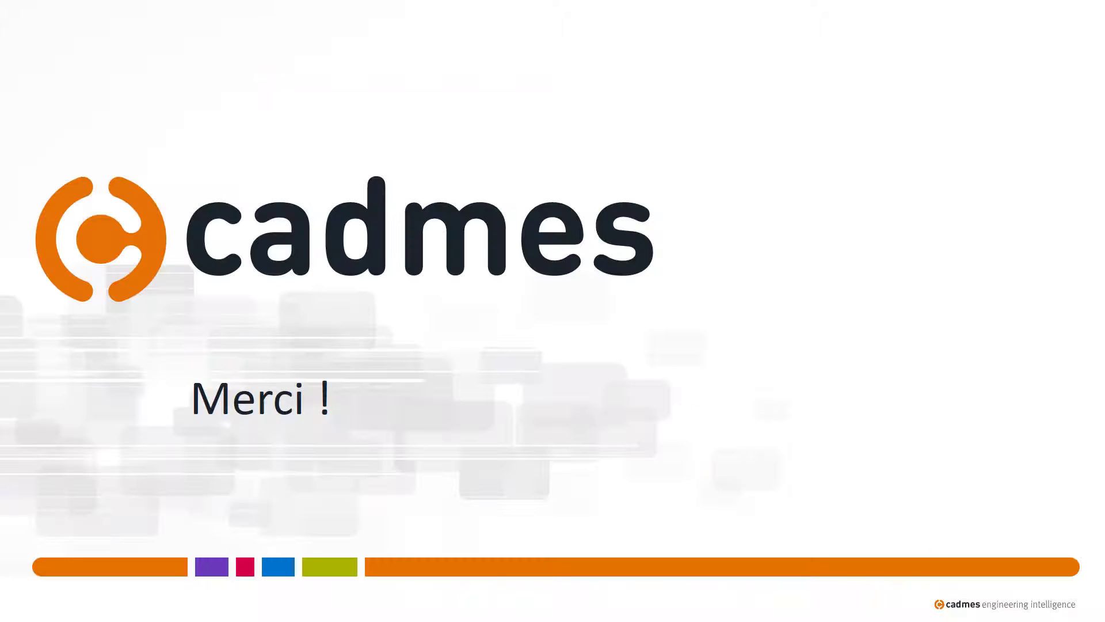